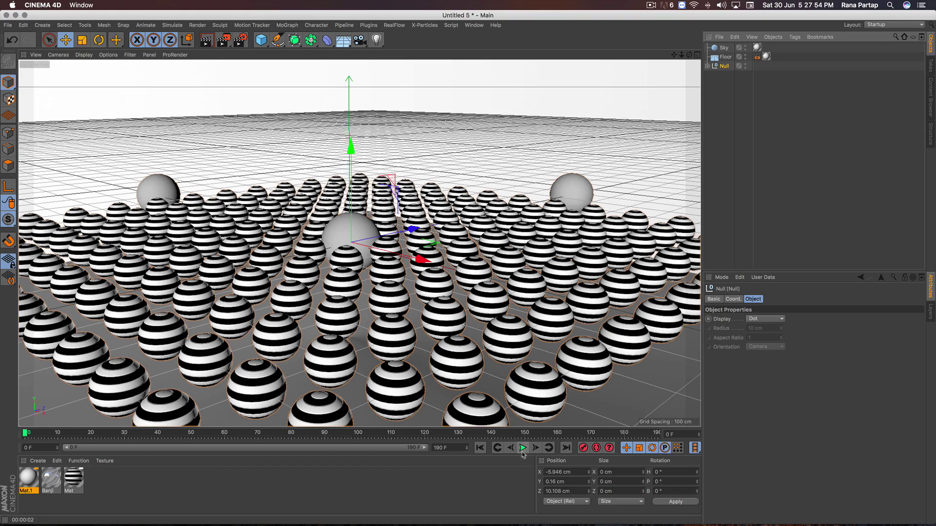
Run the falling-spheres simulation until the pile settles, then render a preview of it.
click(522, 447)
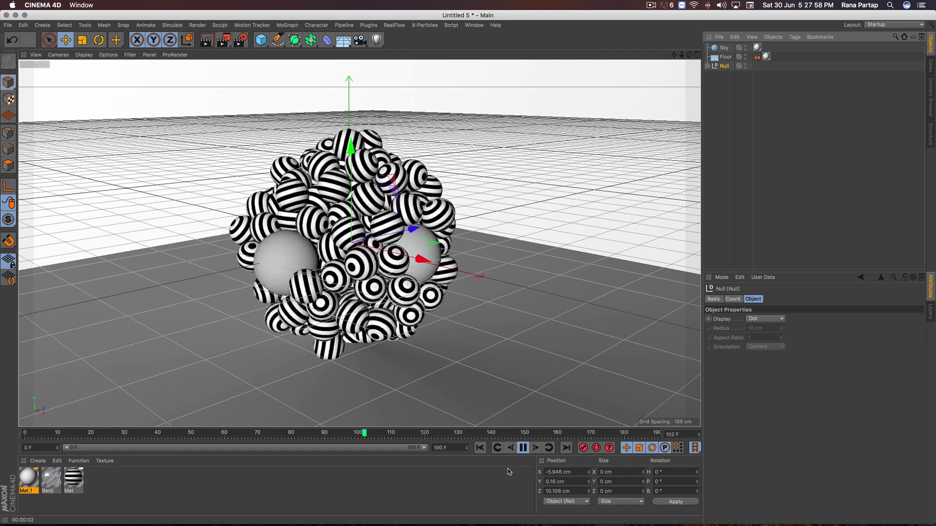
click(523, 448)
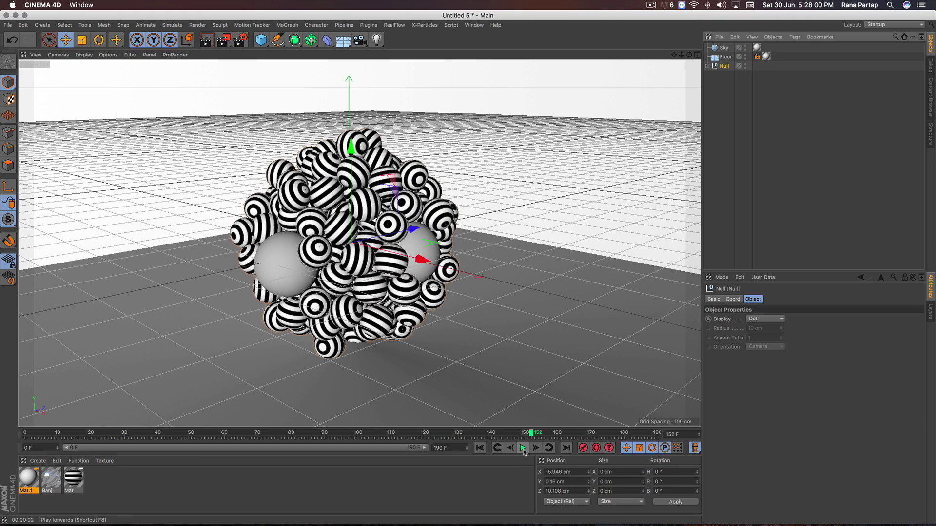
click(207, 41)
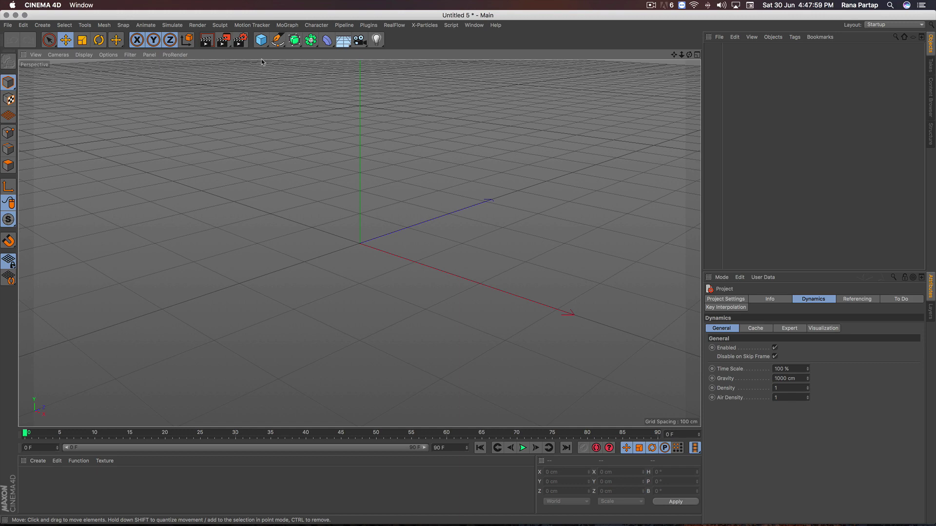
Add a Sphere primitive from the object palette with a 30 cm radius.
click(261, 40)
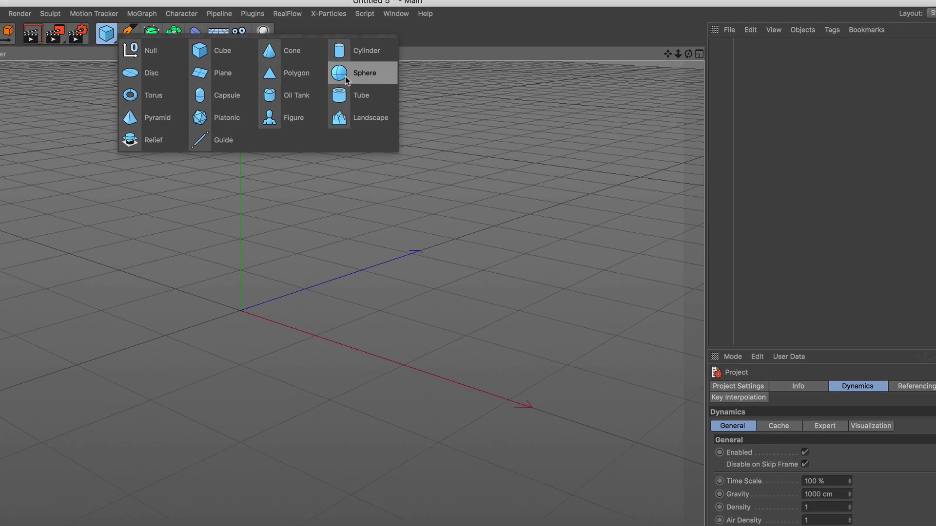
click(345, 76)
scroll(241, 312, up, 2)
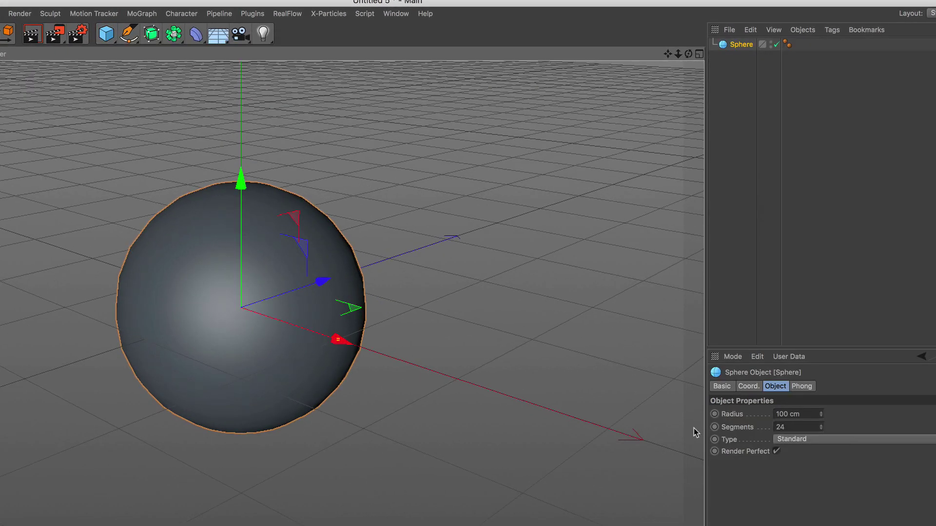
double_click(781, 414)
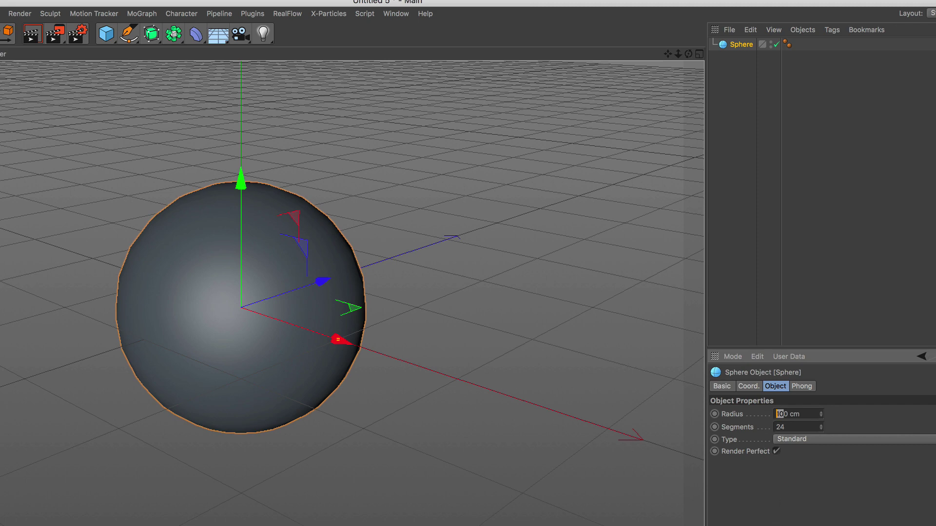
text(30)
key(Return)
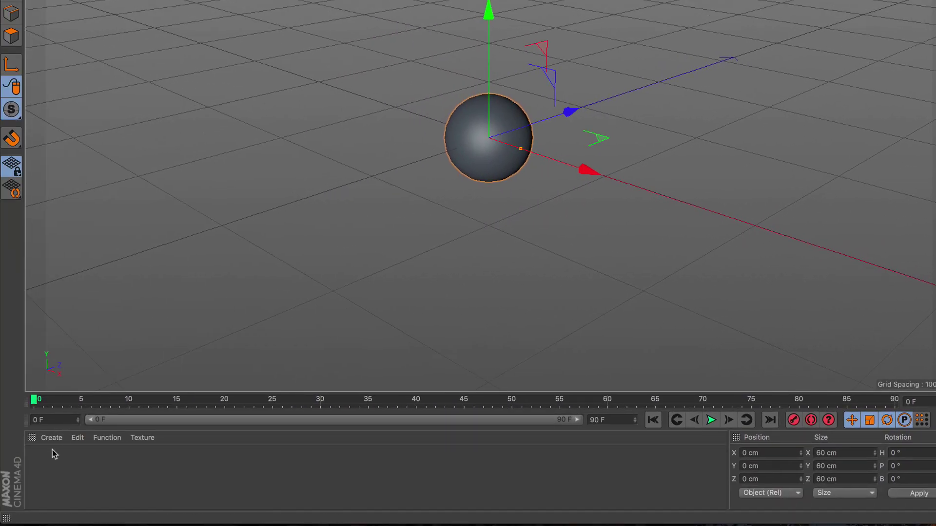
Create a new material and disable its Reflectance channel.
click(51, 438)
click(96, 333)
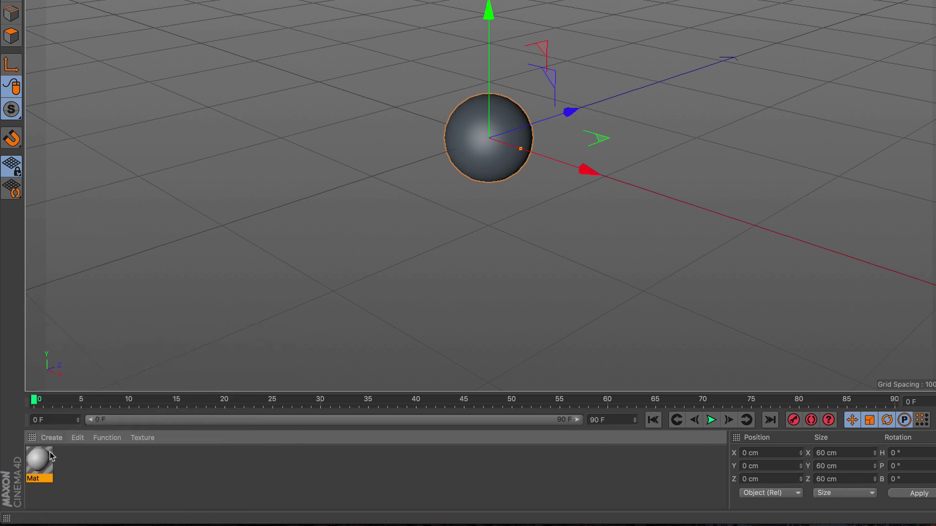
double_click(45, 461)
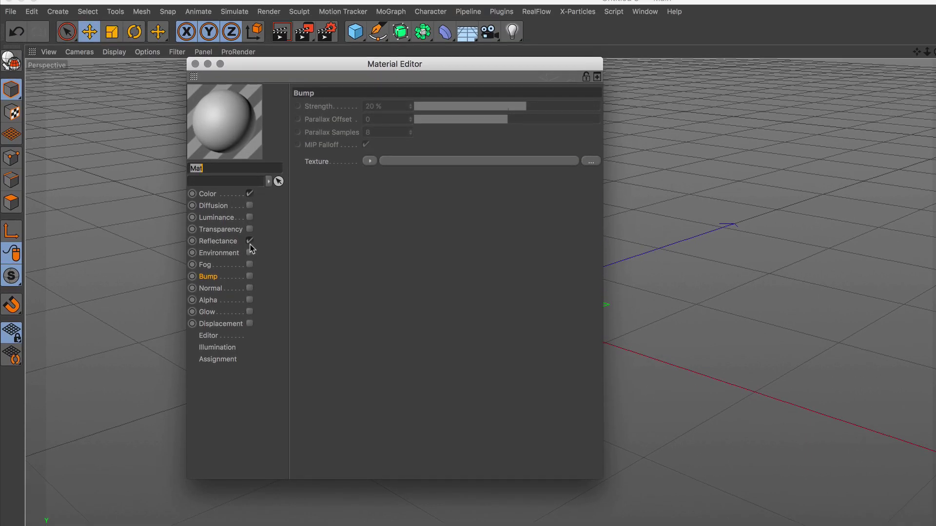
click(249, 242)
click(209, 194)
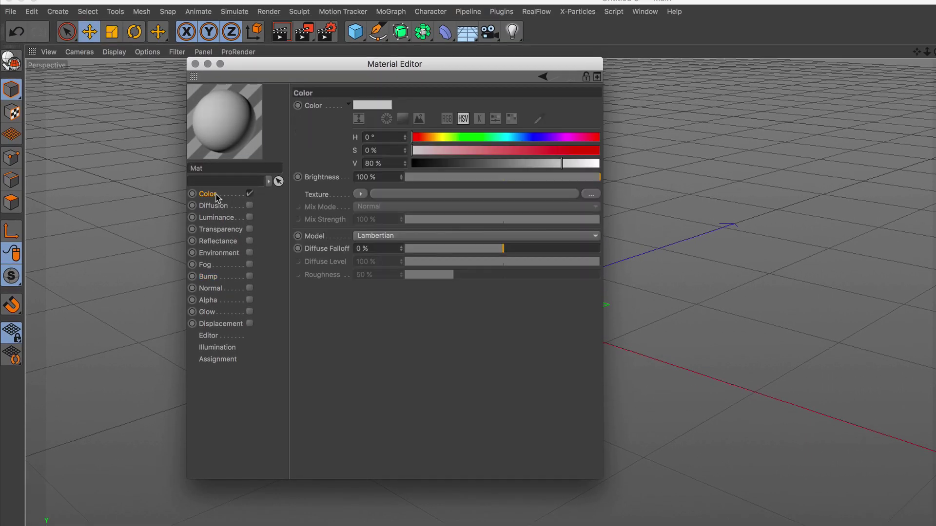
Give the colour channel a Checkerboard texture with V Frequency 6 for horizontal stripes.
click(362, 194)
mouse_move(395, 471)
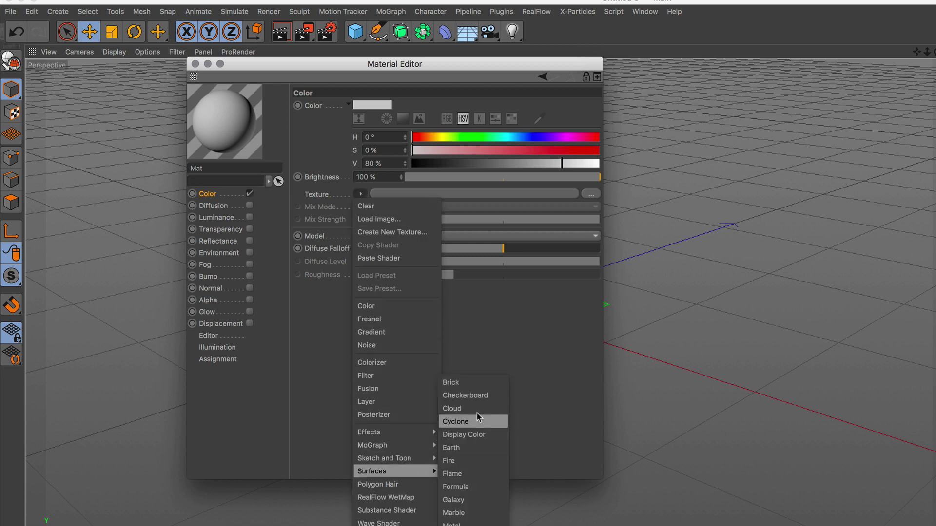
click(499, 400)
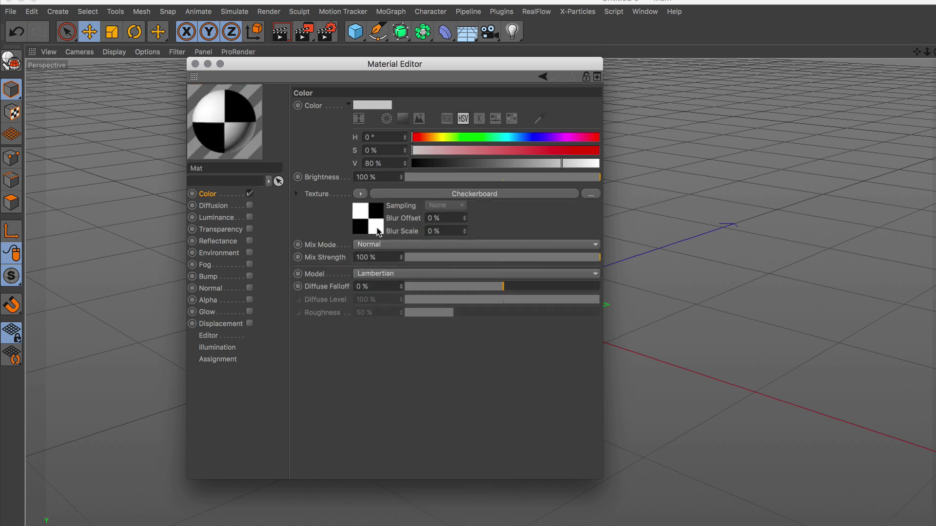
click(473, 195)
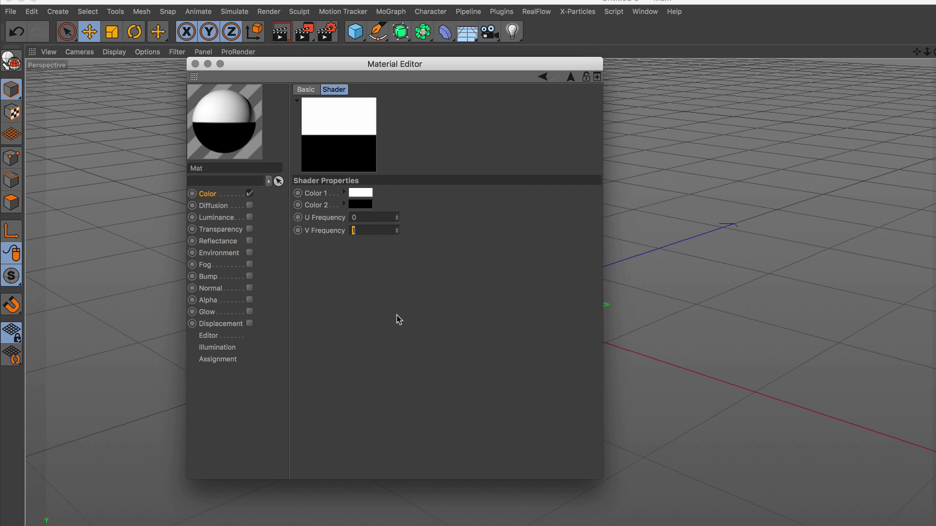
text(6)
key(Return)
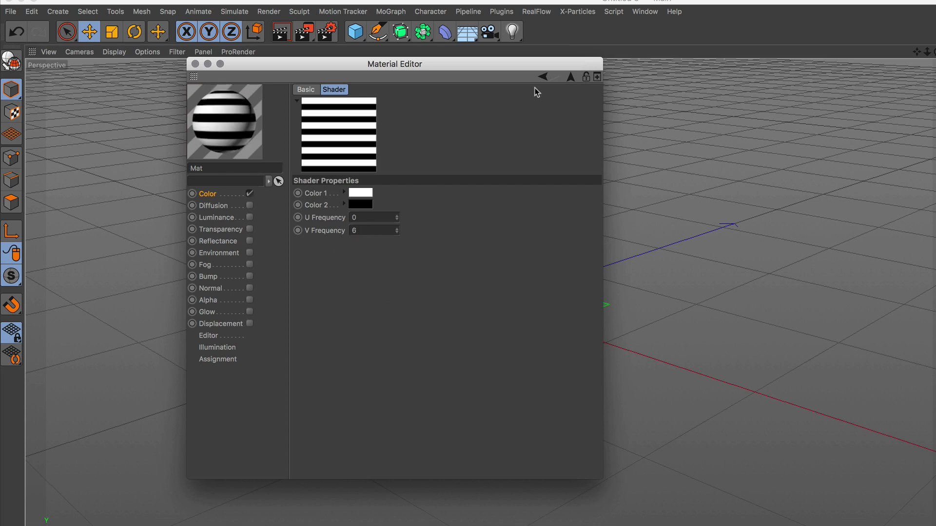
Copy the striped shader into the Bump channel and apply the material to the sphere.
click(542, 76)
click(360, 195)
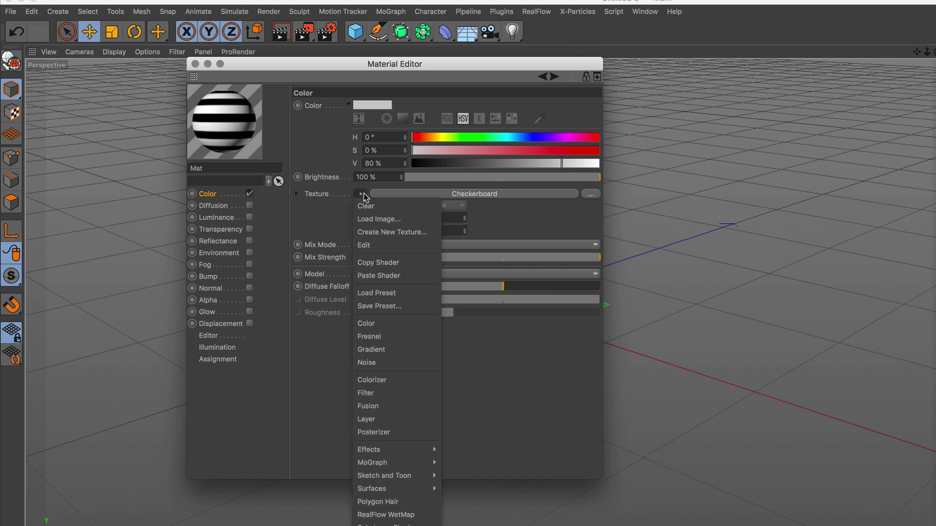
click(411, 265)
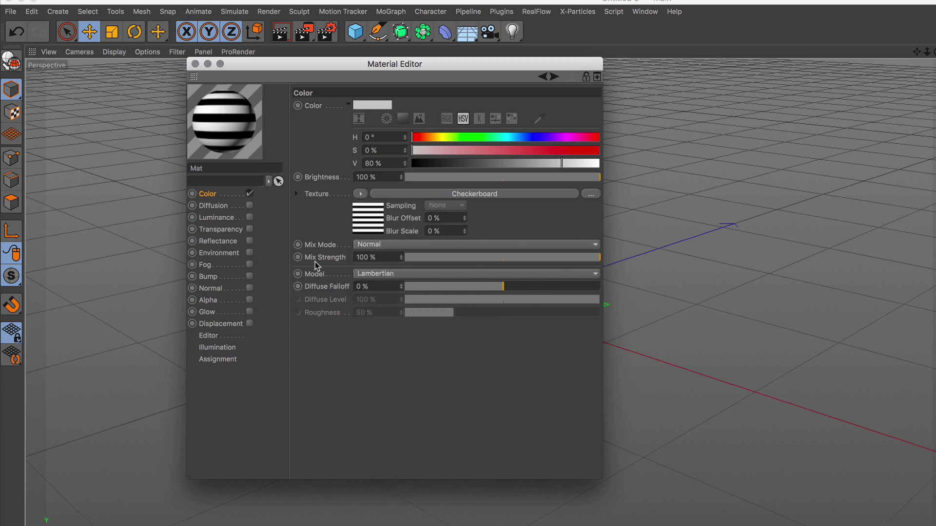
click(214, 278)
click(250, 277)
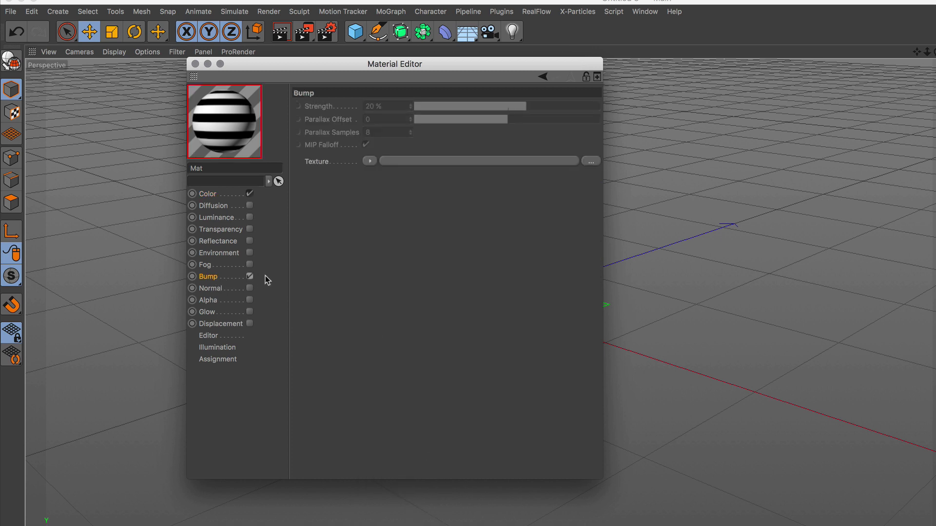
click(370, 161)
click(414, 228)
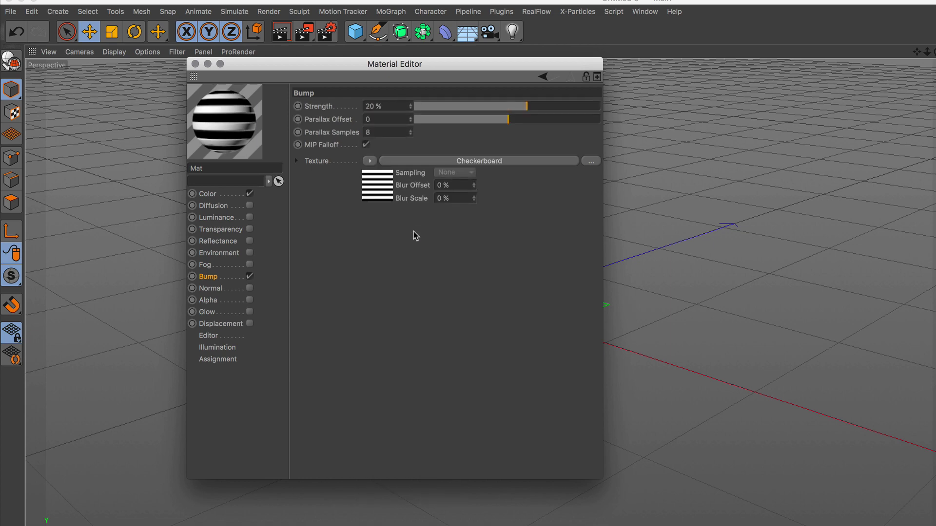
click(196, 64)
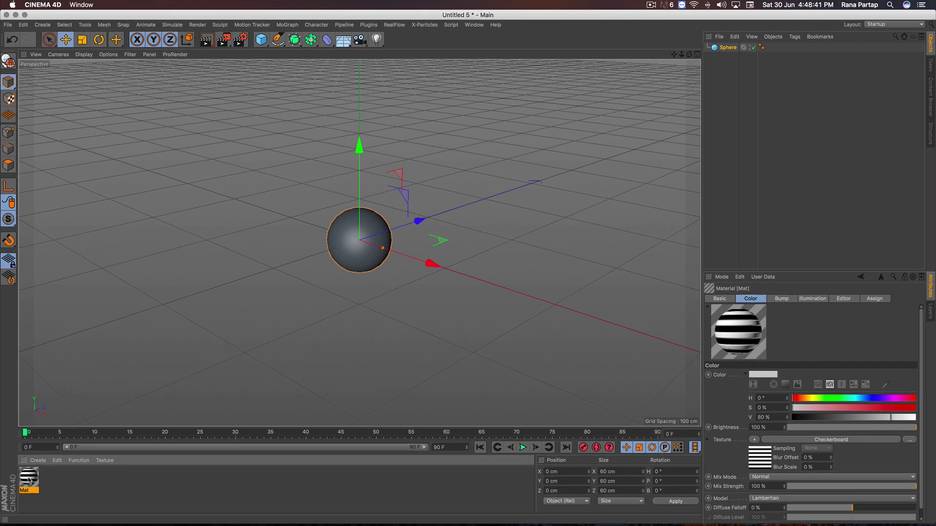
drag(29, 480, 366, 240)
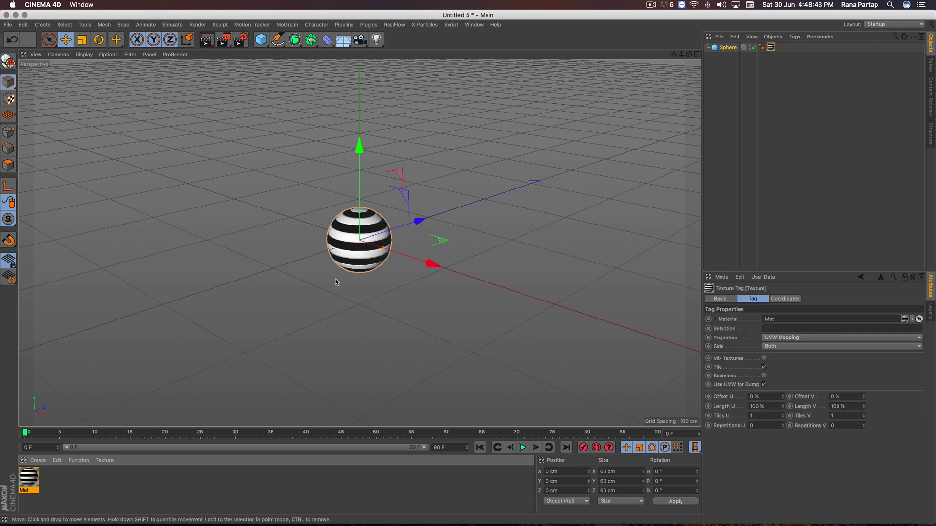
Add a Cloner object and make the sphere its child.
click(720, 49)
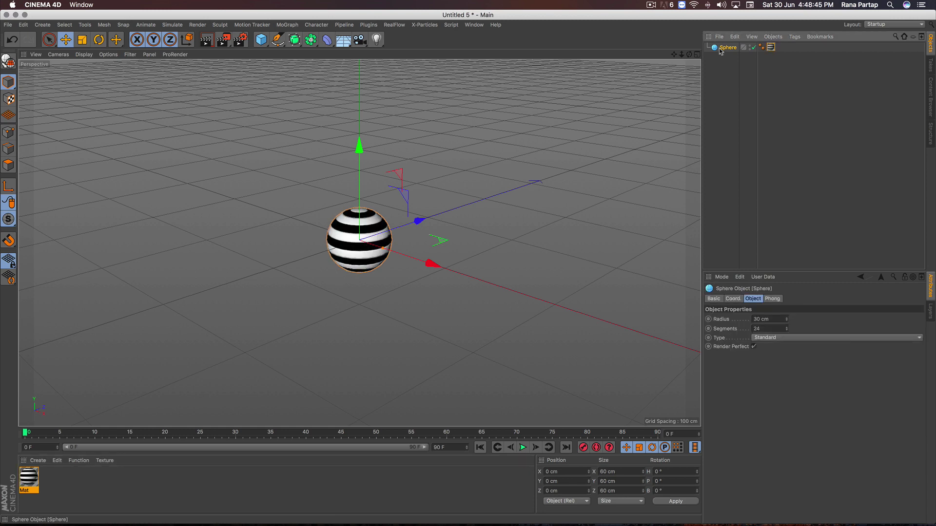
click(287, 25)
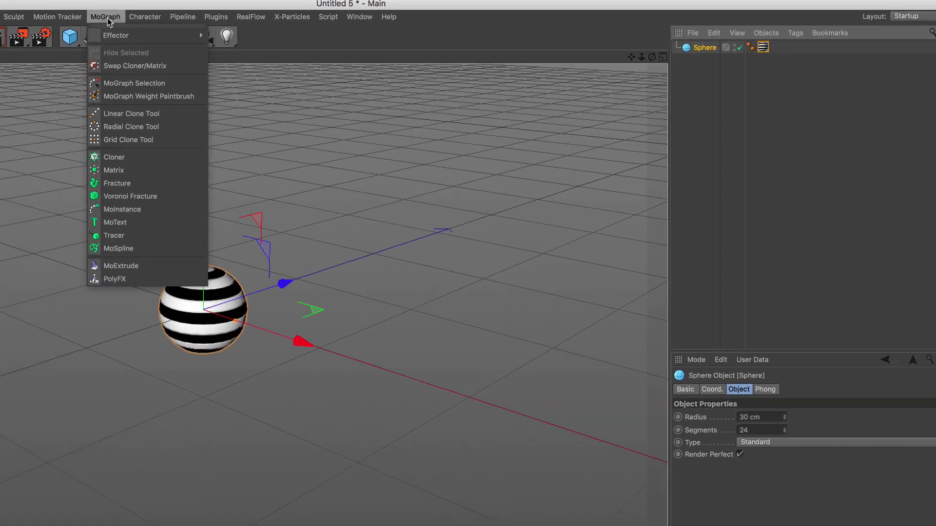
click(148, 162)
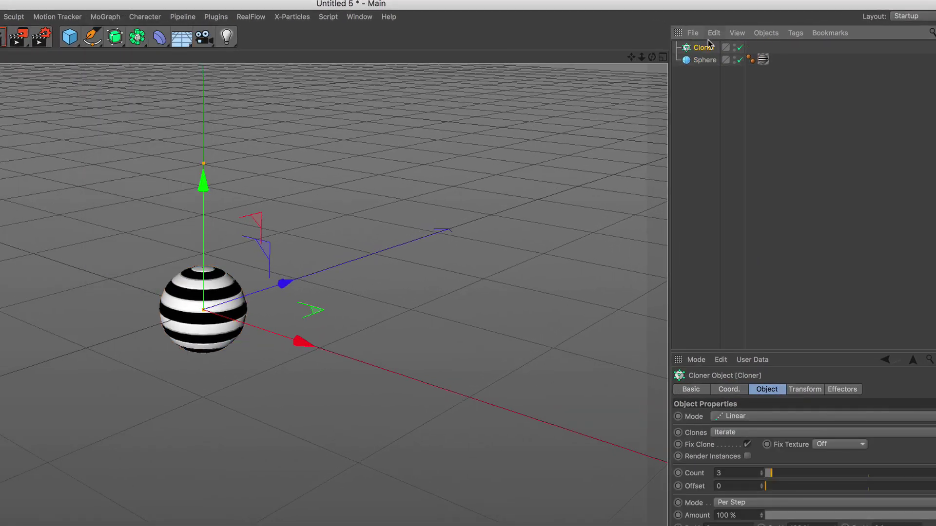
drag(698, 50, 701, 48)
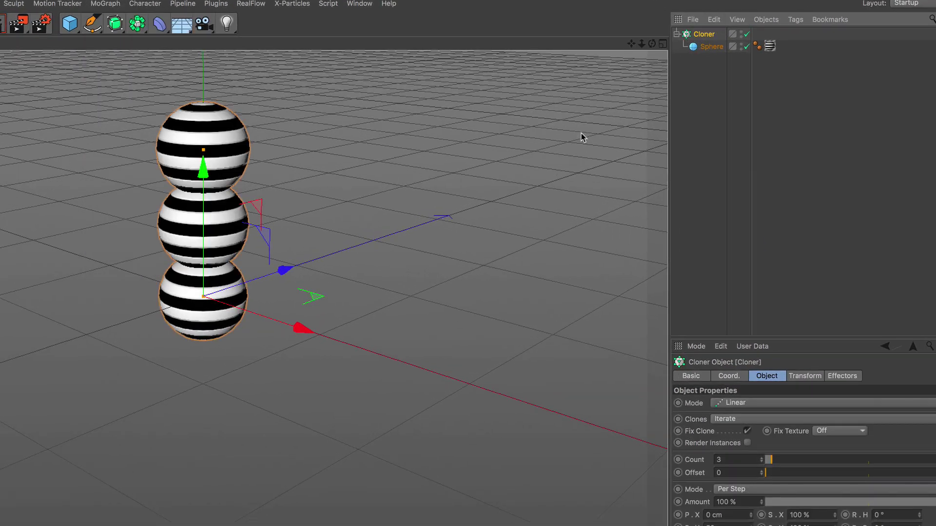
Set the cloner to Grid Array with 13 clones in depth and 1200 cm X and Z size.
click(761, 313)
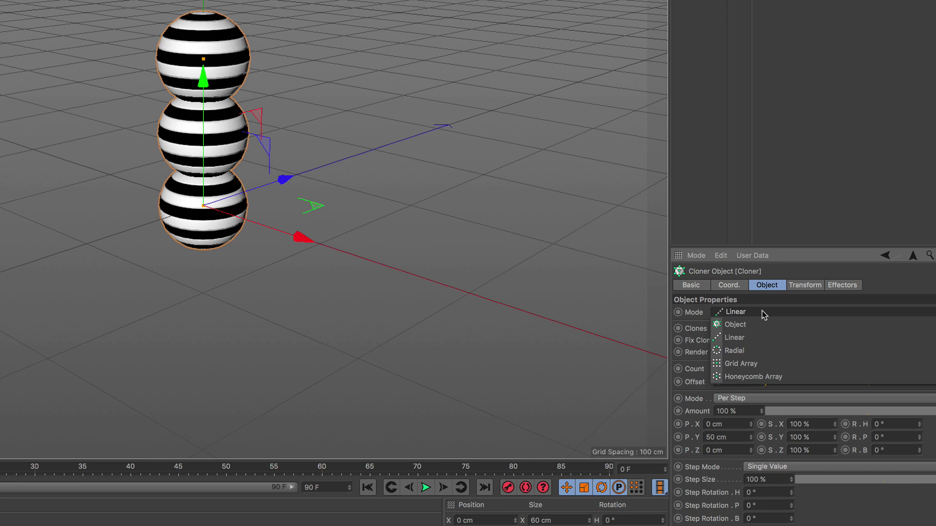
click(766, 364)
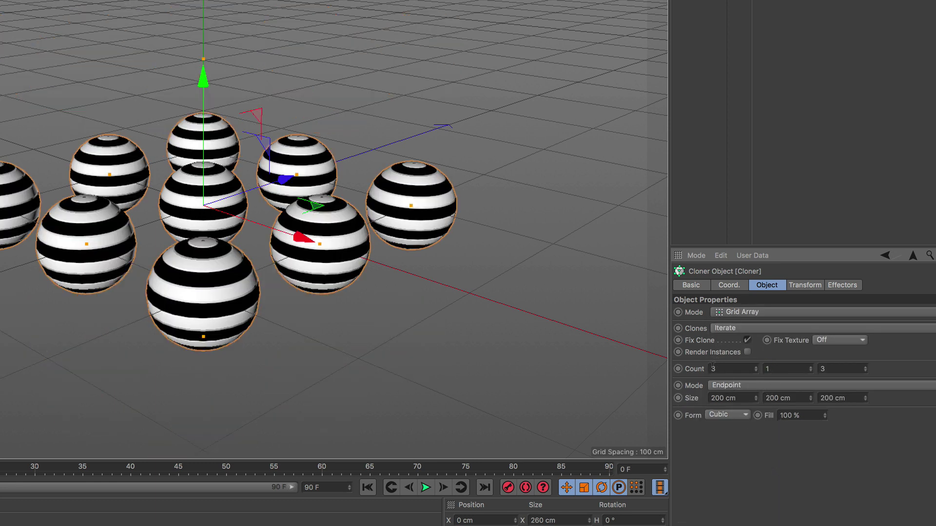
text(13)
click(821, 369)
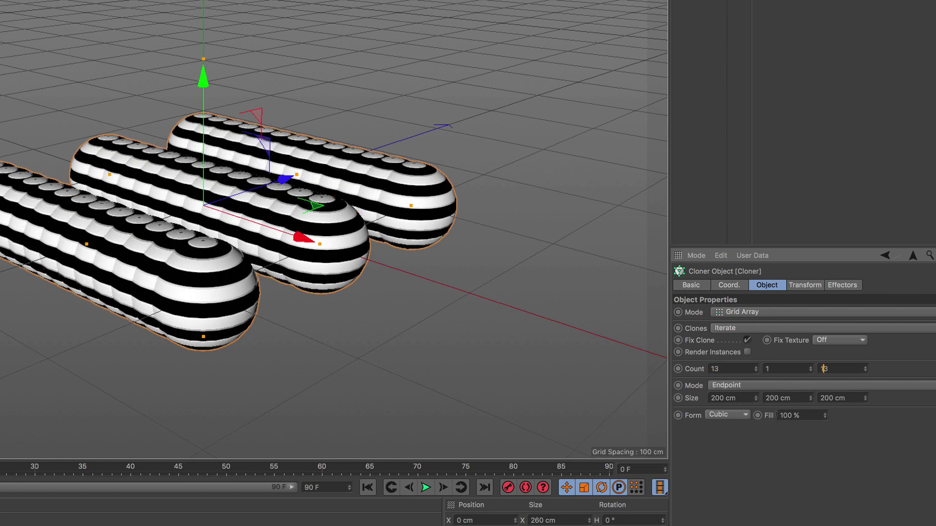
text(13)
key(Return)
text(1)
key(Return)
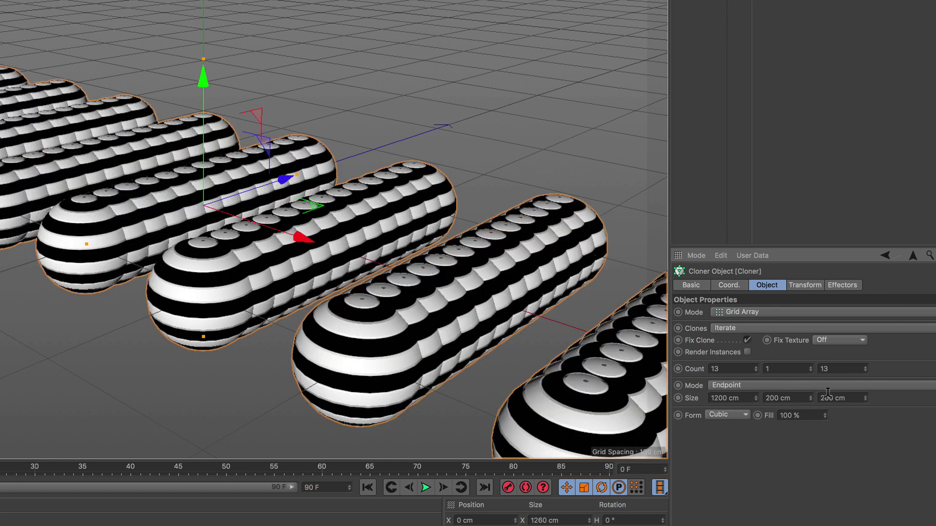
text(1)
key(Return)
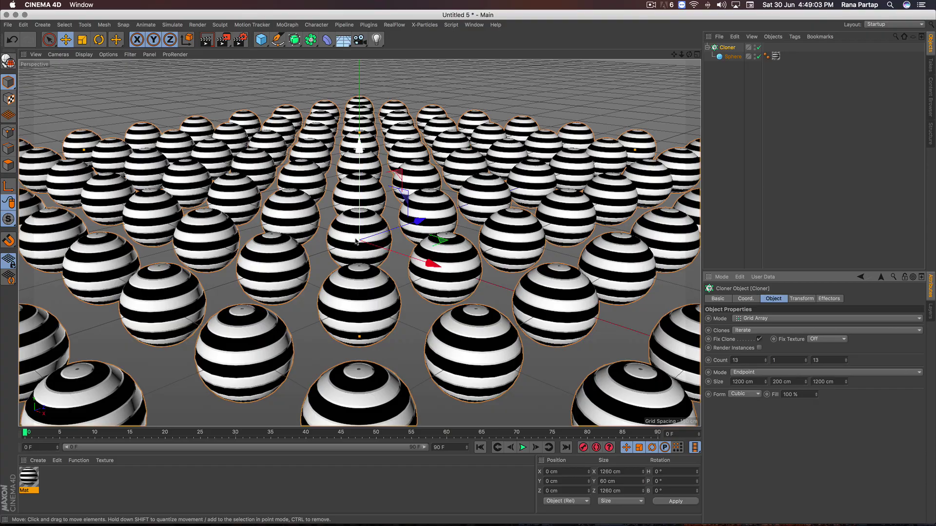
Zoom out and orbit to see the whole grid, then select the original sphere.
scroll(356, 241, down, 5)
scroll(330, 326, down, 2)
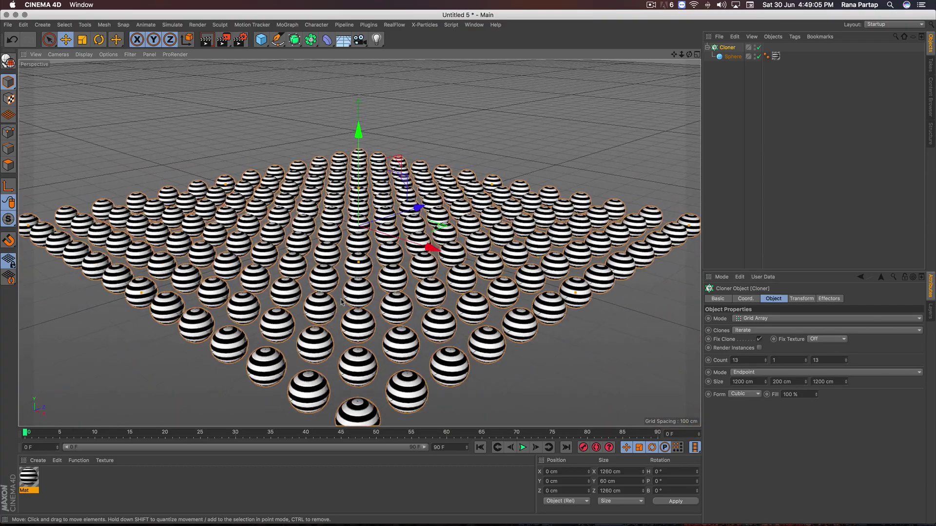
scroll(342, 302, down, 2)
scroll(343, 300, down, 2)
alt+drag(344, 312, 351, 295)
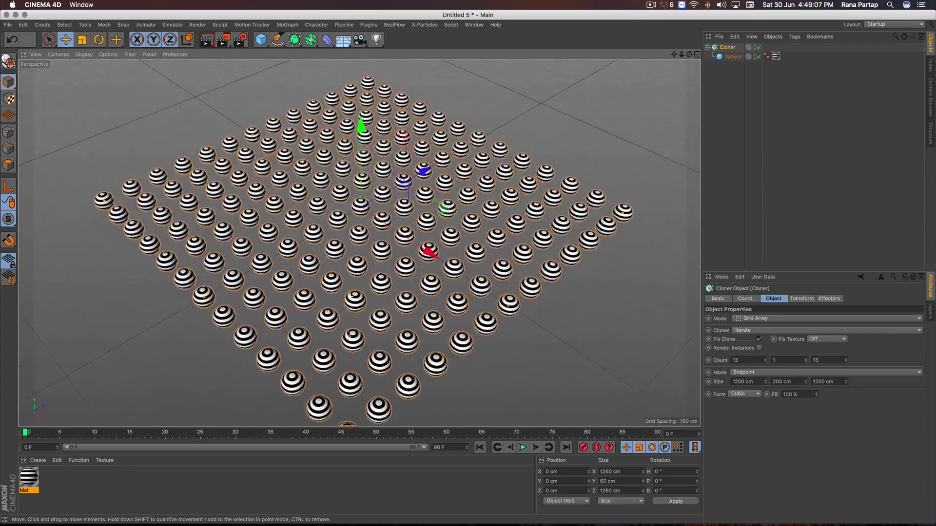
mouse_move(348, 333)
alt+mouse_down()
mouse_move(344, 311)
mouse_move(374, 273)
alt+mouse_up()
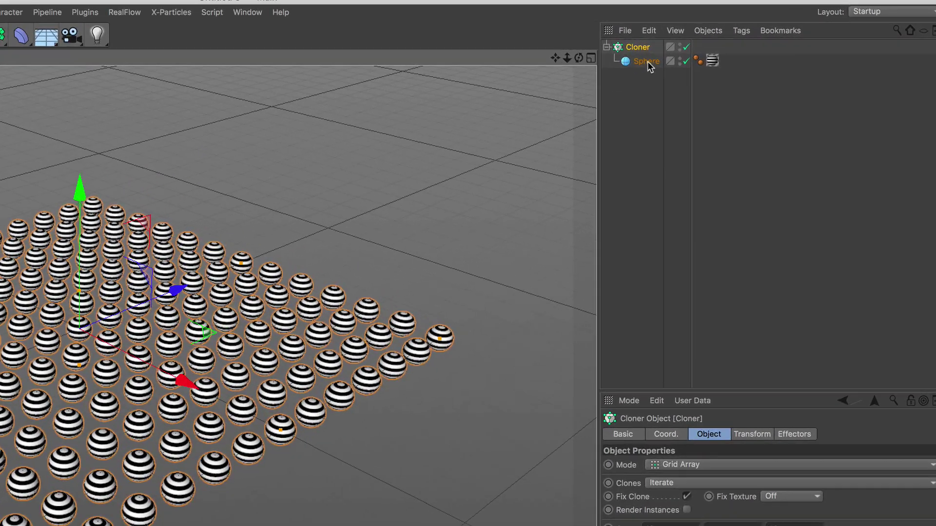
click(733, 57)
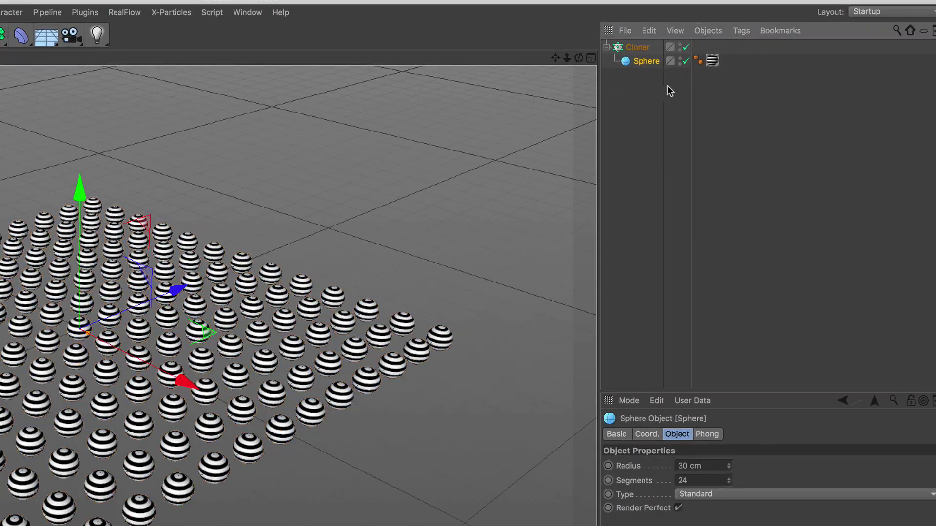
Tag the sphere as a Rigid Body and test the fall, rewinding to frame 0.
click(742, 31)
mouse_move(776, 184)
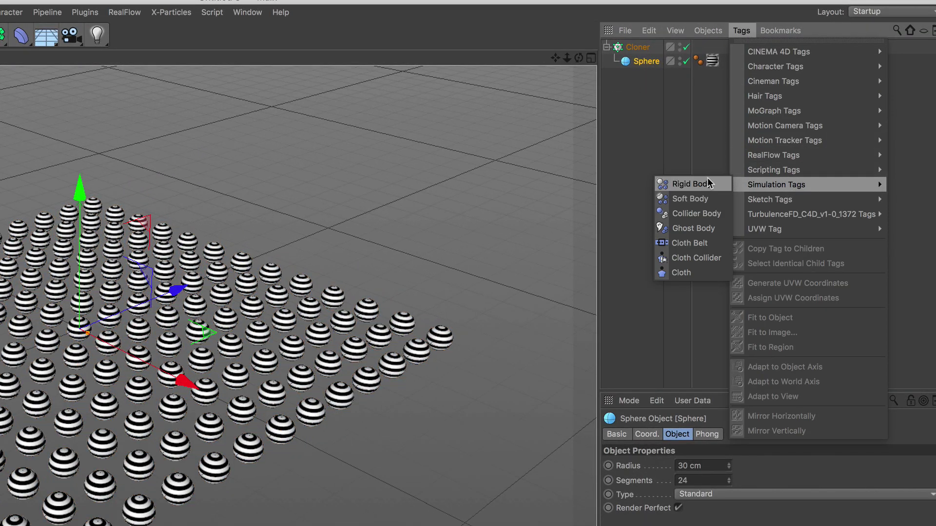
click(702, 185)
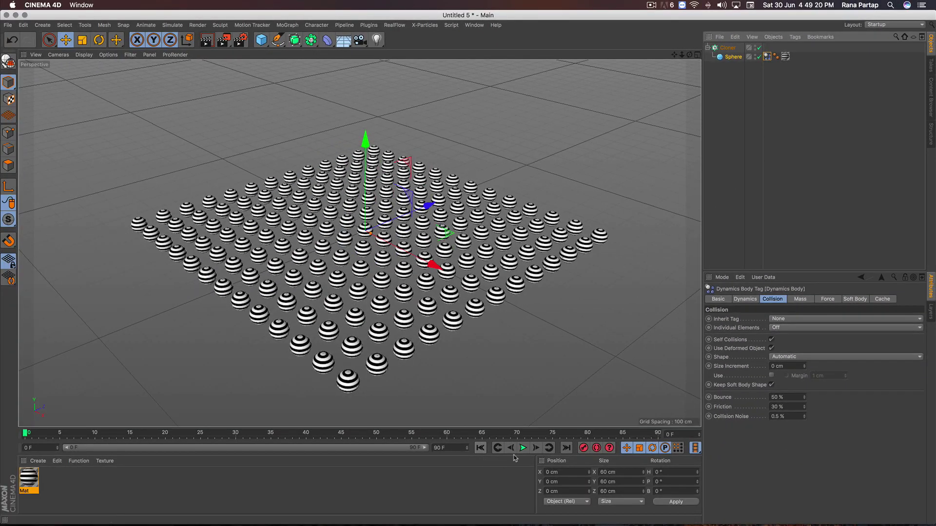
click(523, 448)
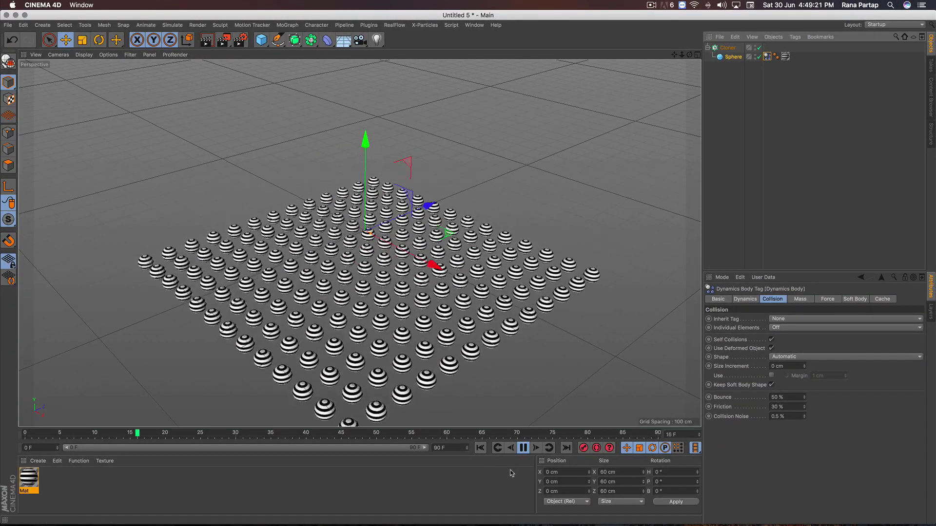
click(523, 448)
click(480, 448)
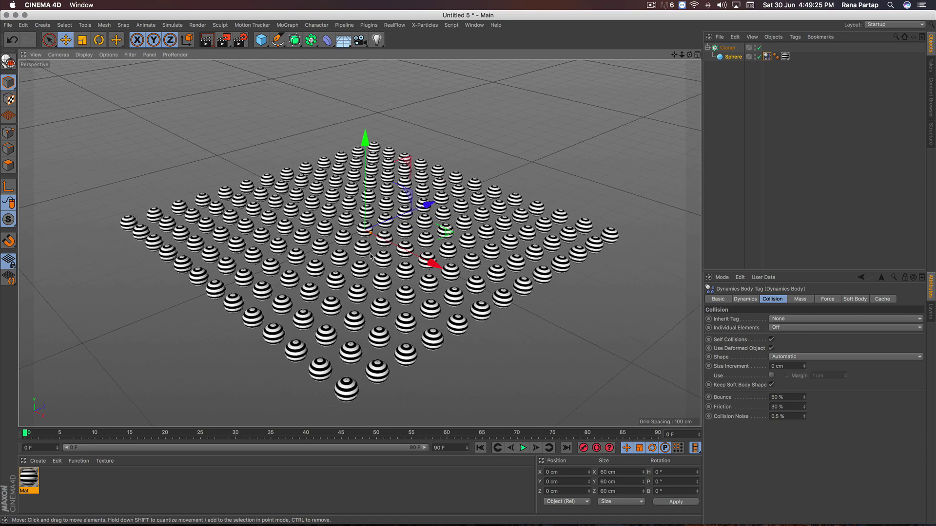
click(177, 25)
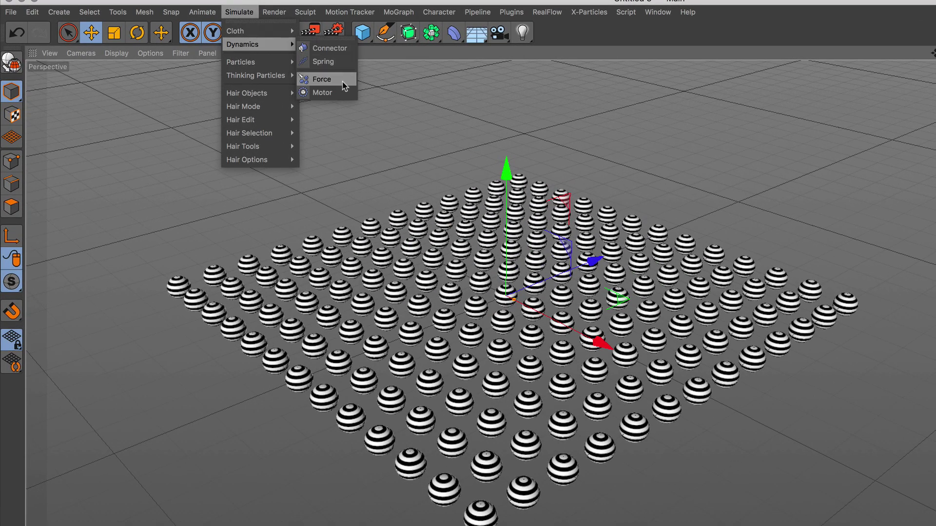
Add a default Force object and preview its pull, then rewind to frame 0.
click(342, 85)
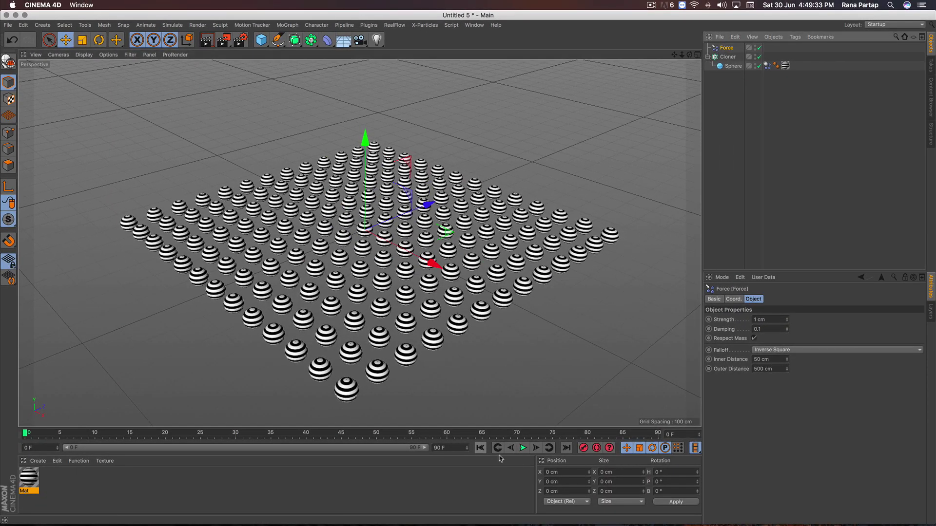
click(523, 448)
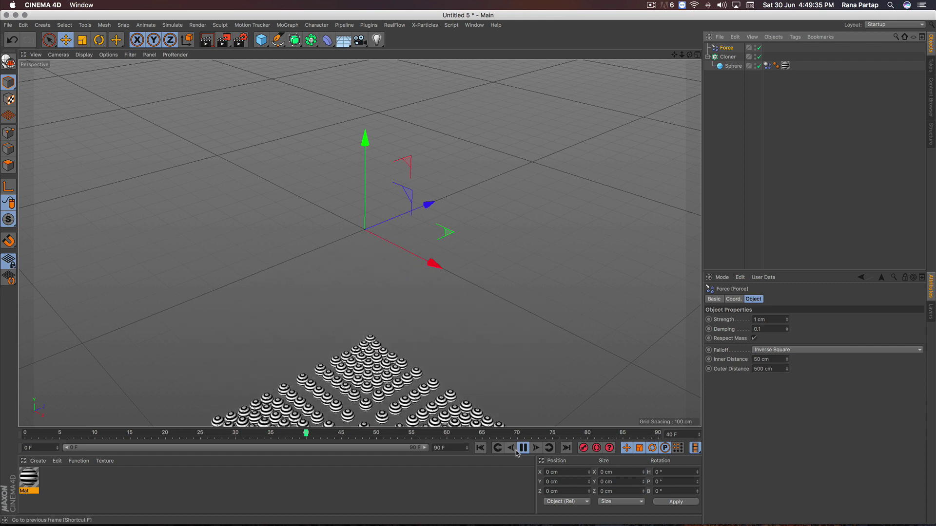
click(522, 447)
click(481, 448)
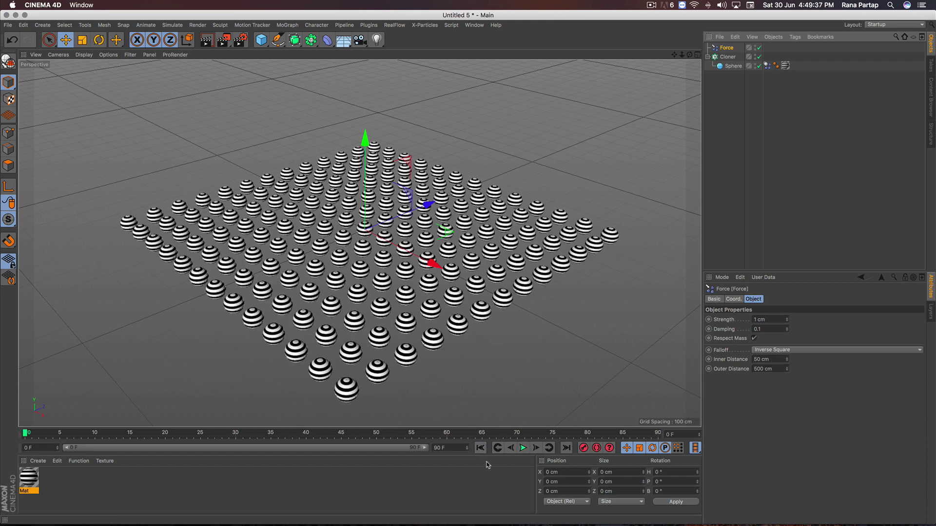
click(25, 25)
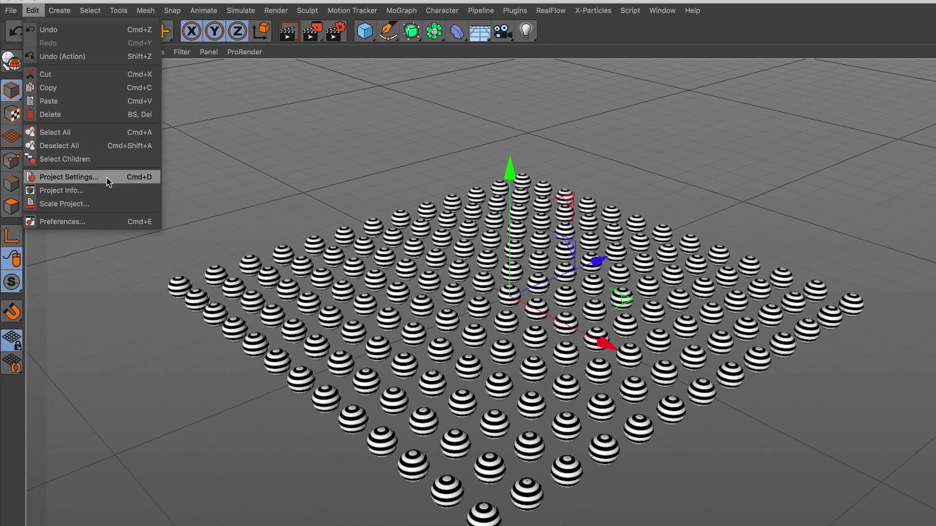
Set project Dynamics Gravity to 0 cm and play to preview the spheres clumping.
click(108, 177)
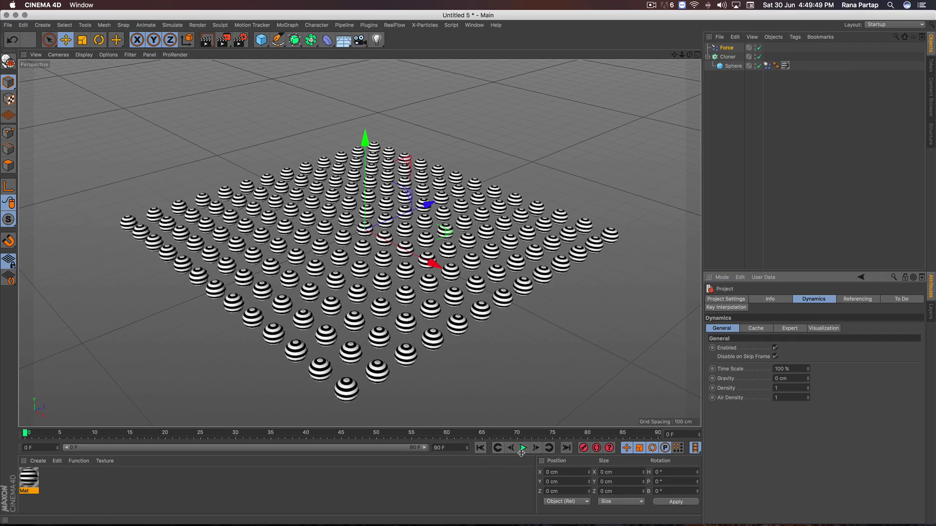
click(521, 448)
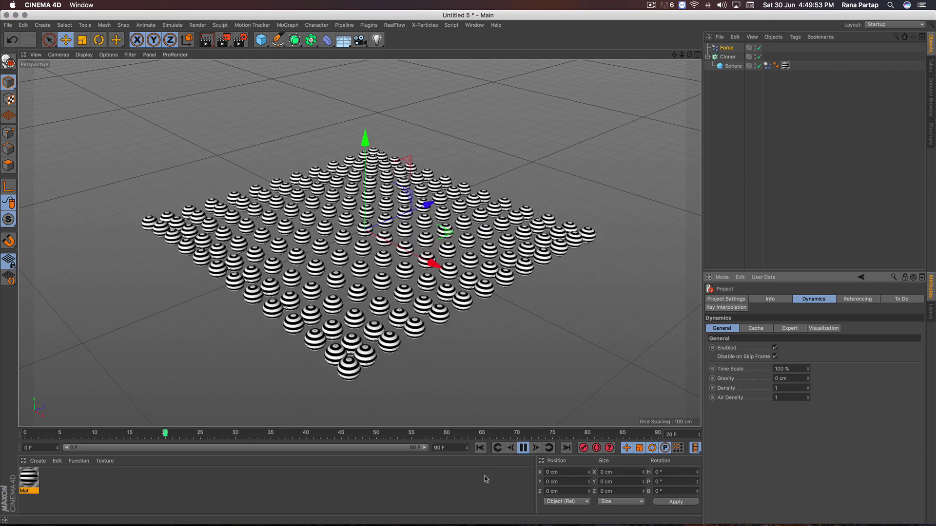
click(523, 448)
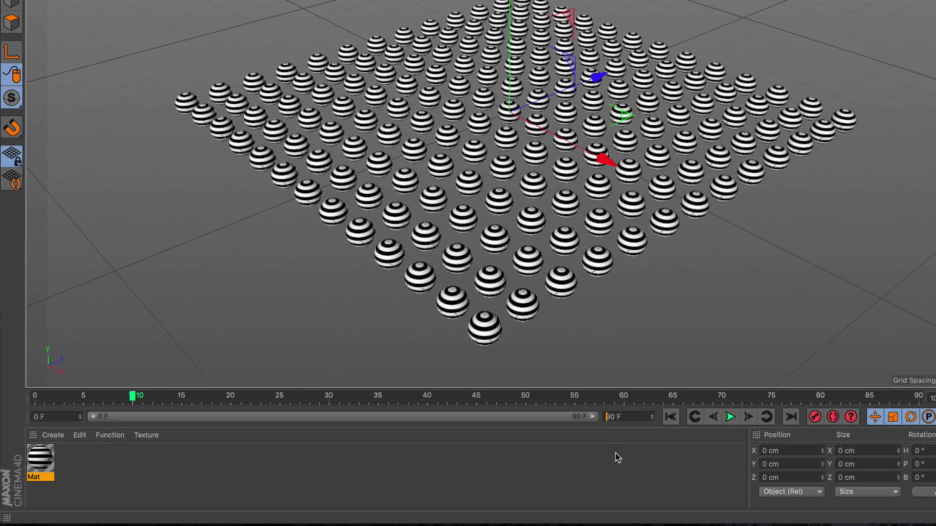
Extend the animation to 190 frames and play the longer simulation.
click(619, 464)
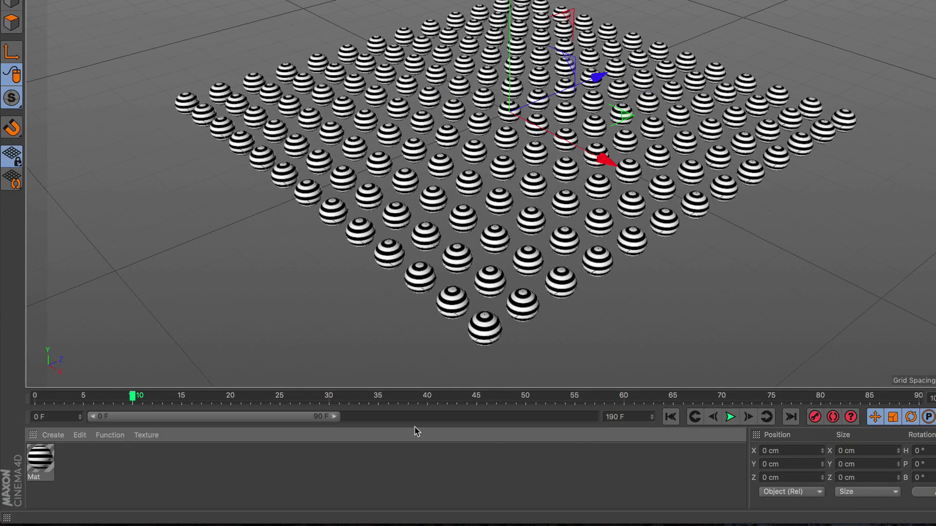
drag(334, 417, 595, 417)
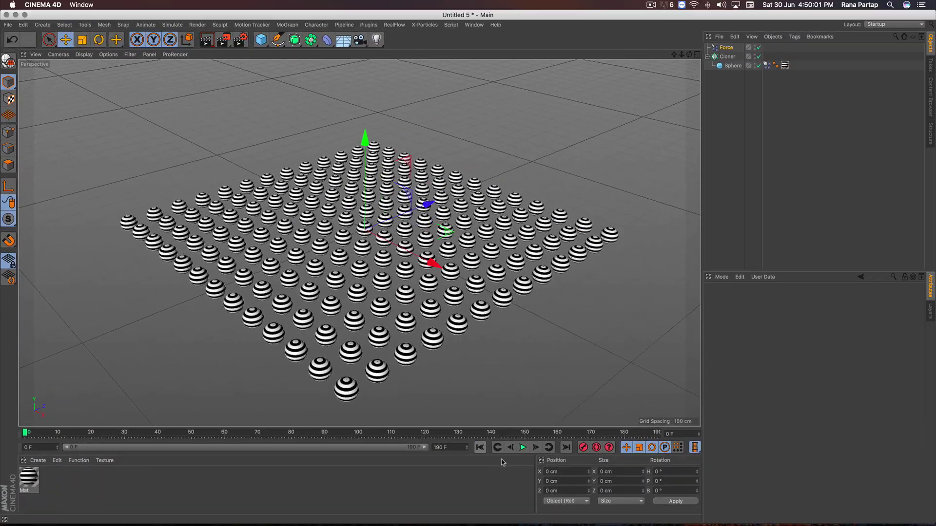
click(730, 417)
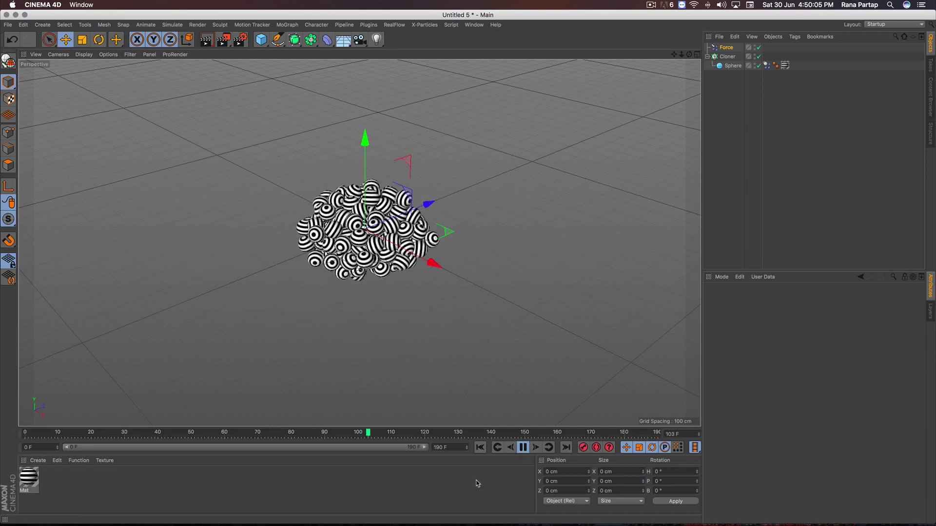
click(523, 447)
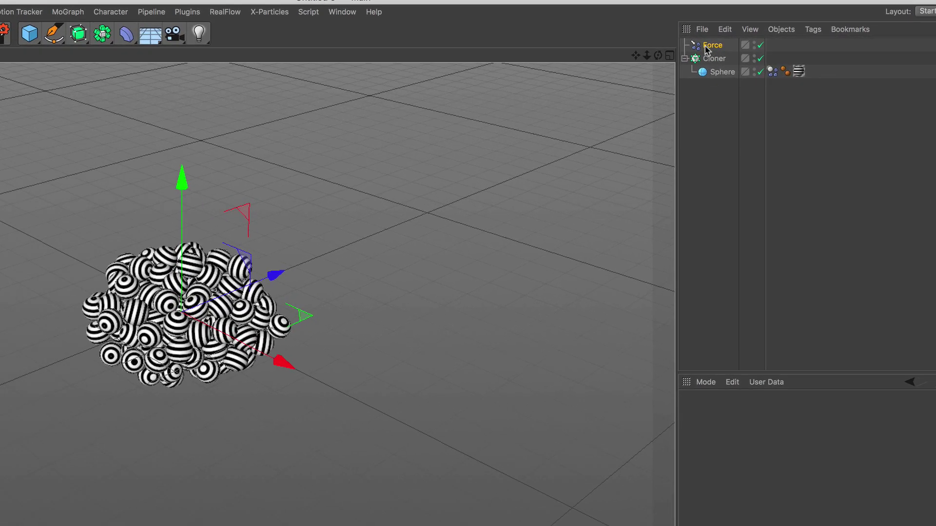
Set the Force's Outer Distance to 1000 cm and rewind to frame 0.
click(711, 45)
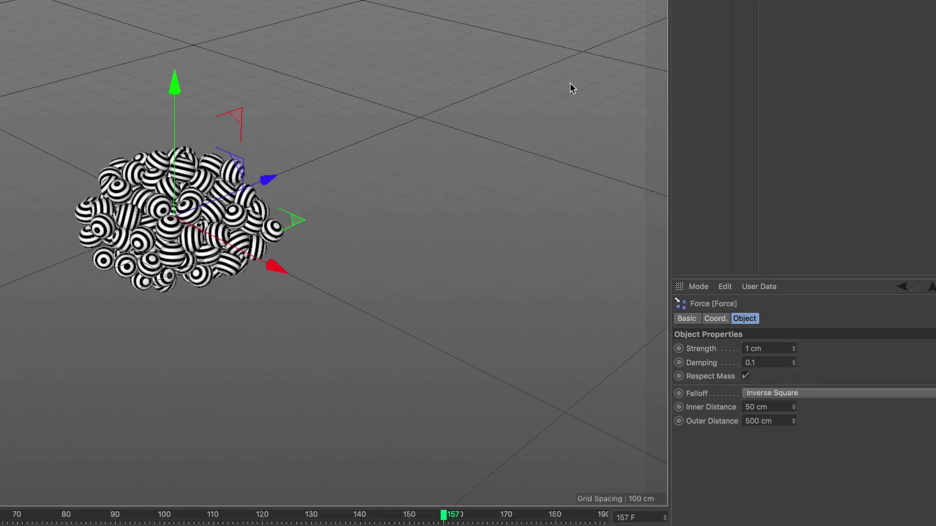
click(742, 358)
text(1000)
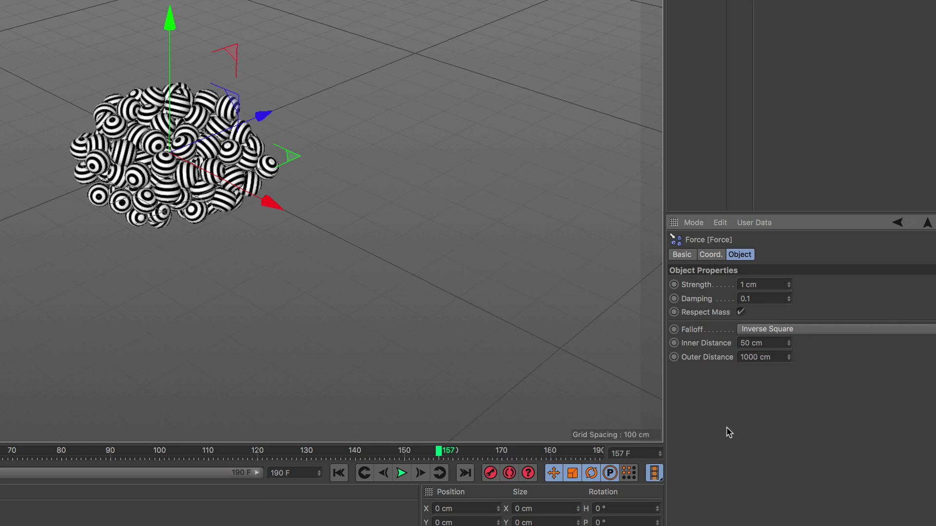
click(480, 448)
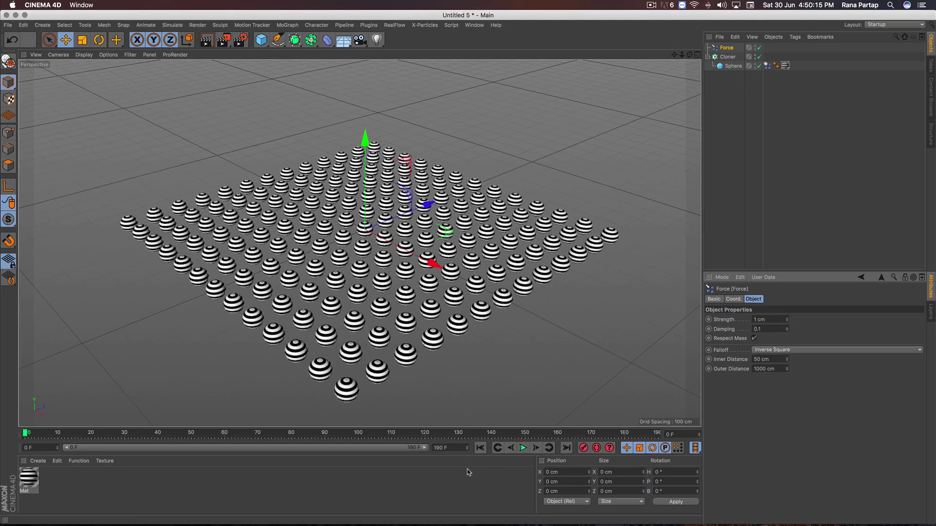
Add a new sphere with a 60 cm radius and copy it.
click(261, 39)
click(444, 73)
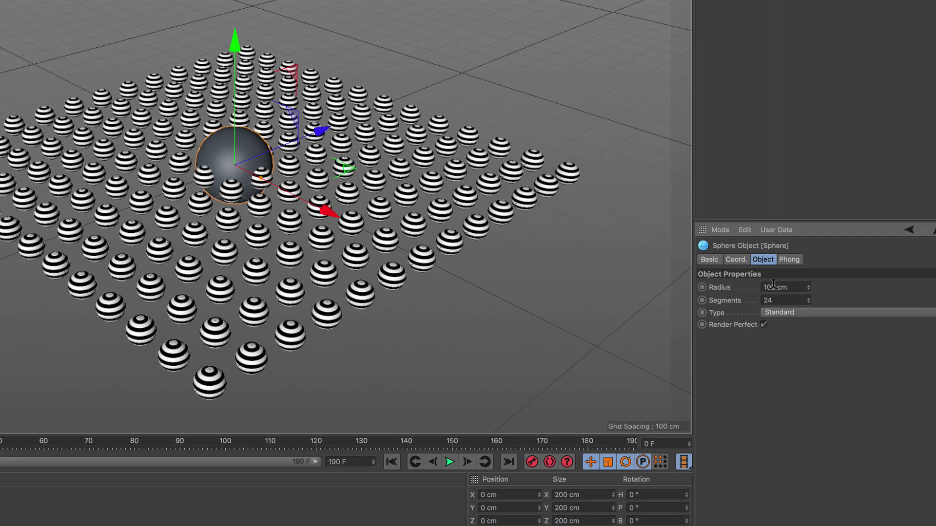
text(6)
key(Return)
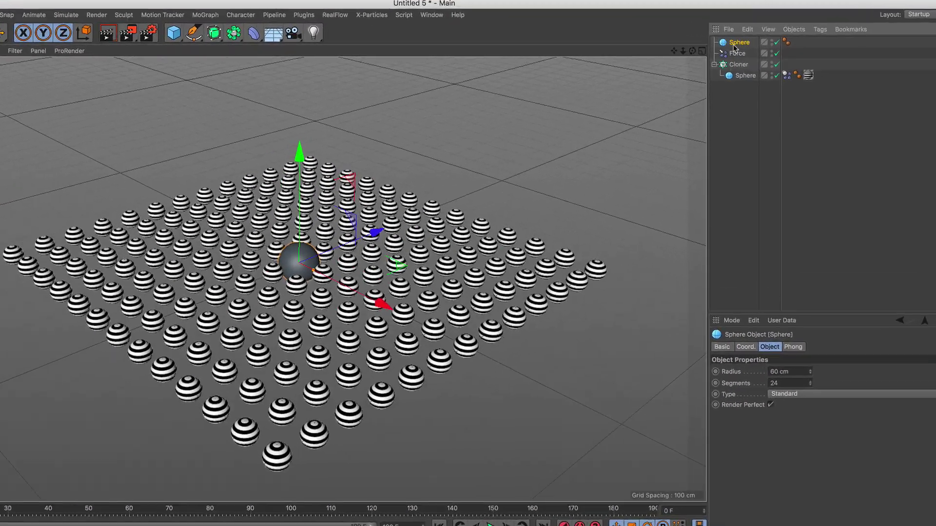
click(752, 26)
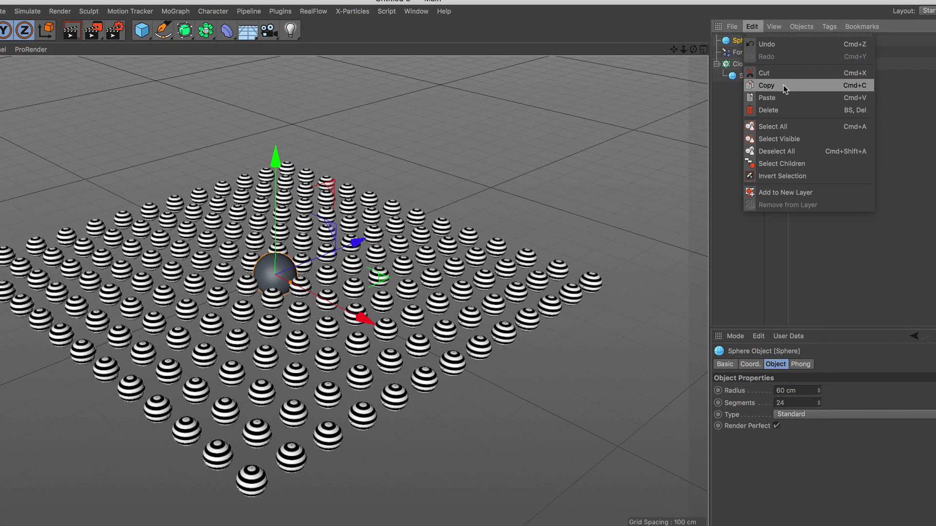
click(783, 87)
Paste four copies, Sphere.1 to Sphere.4, and select all five spheres.
click(752, 27)
click(780, 98)
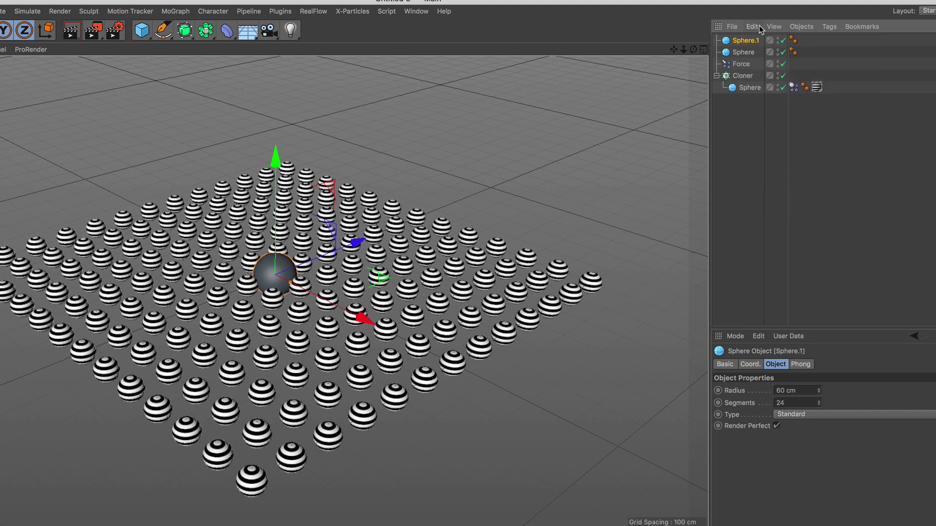
click(752, 26)
click(786, 99)
click(752, 26)
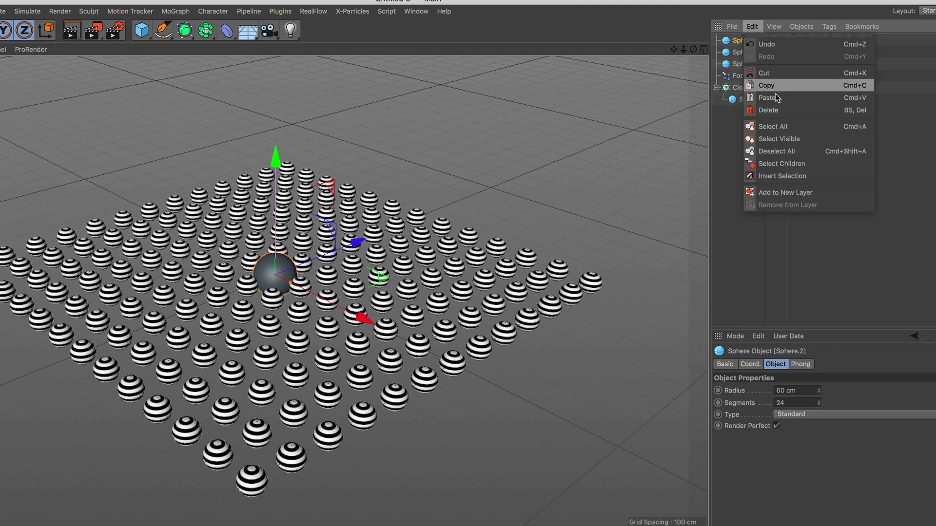
click(784, 100)
click(752, 26)
click(750, 97)
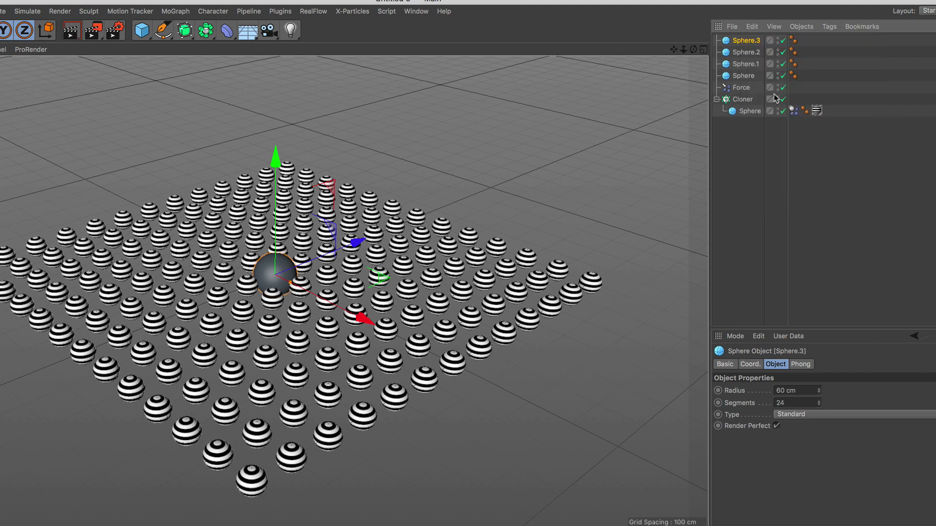
shift+click(754, 43)
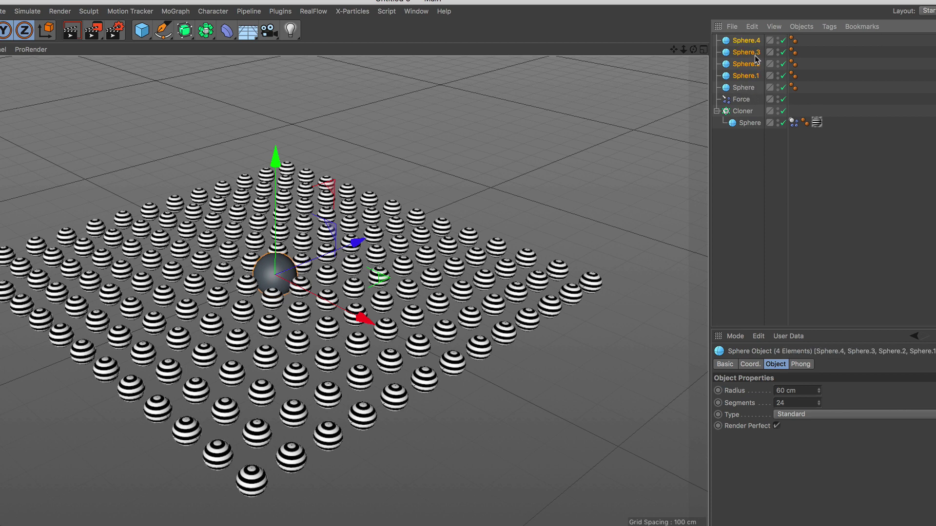
shift+click(747, 90)
Give all five grey spheres Rigid Body tags.
click(828, 27)
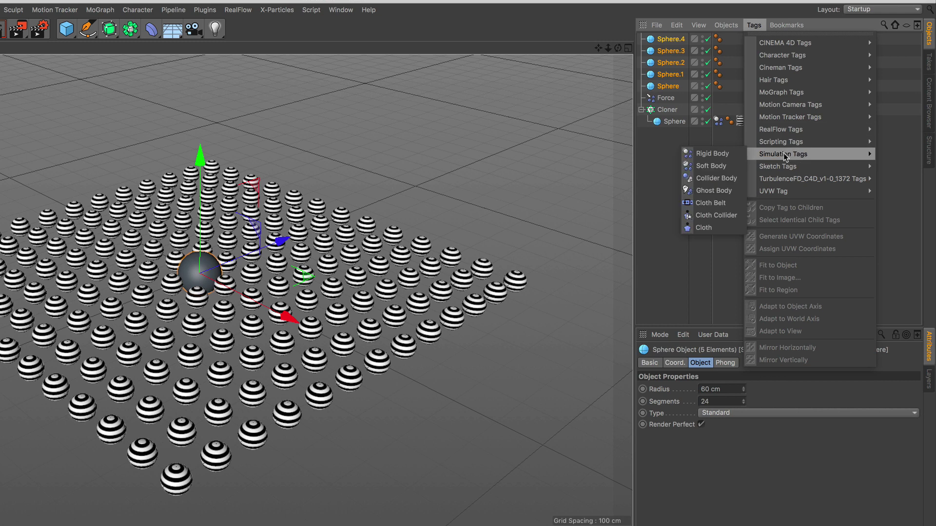
click(725, 156)
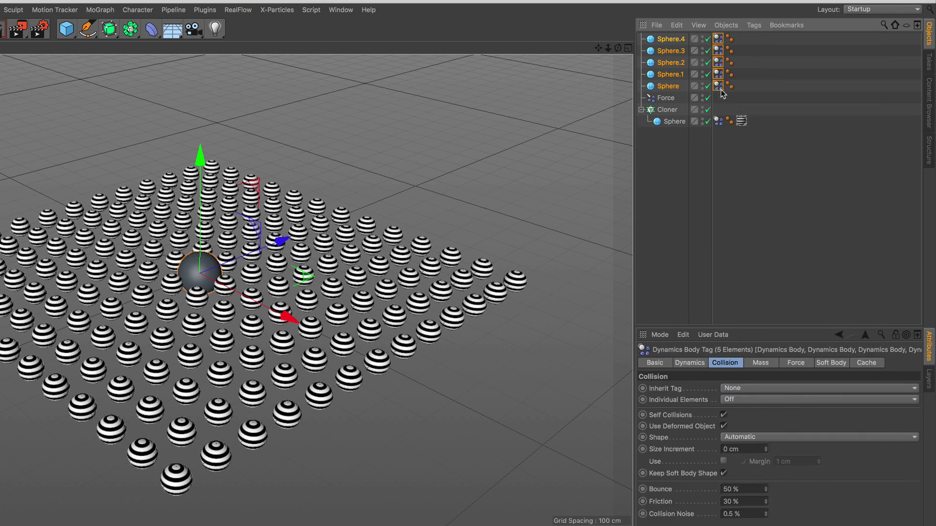
click(645, 174)
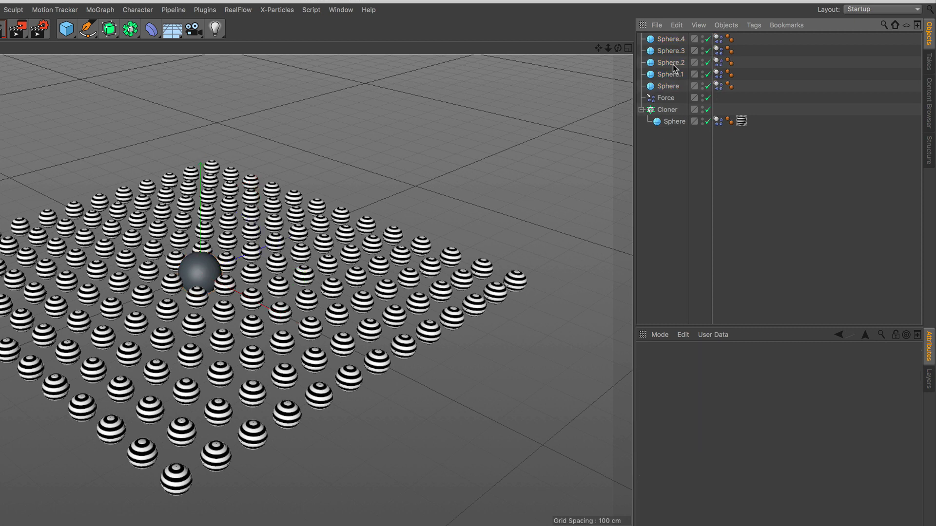
Move Sphere.4, .3, .2 and .1 to the back-right, back-left, front-left and front-right of the grid.
click(671, 39)
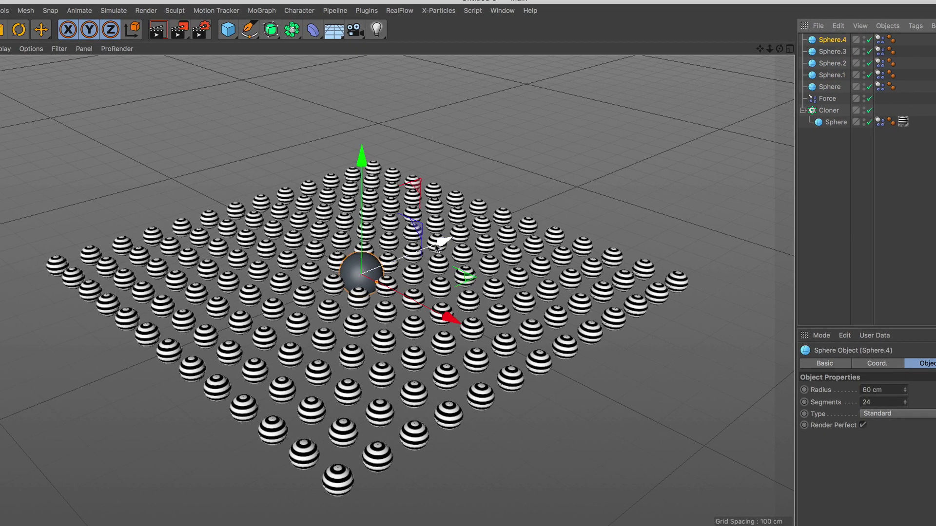
drag(437, 247, 642, 156)
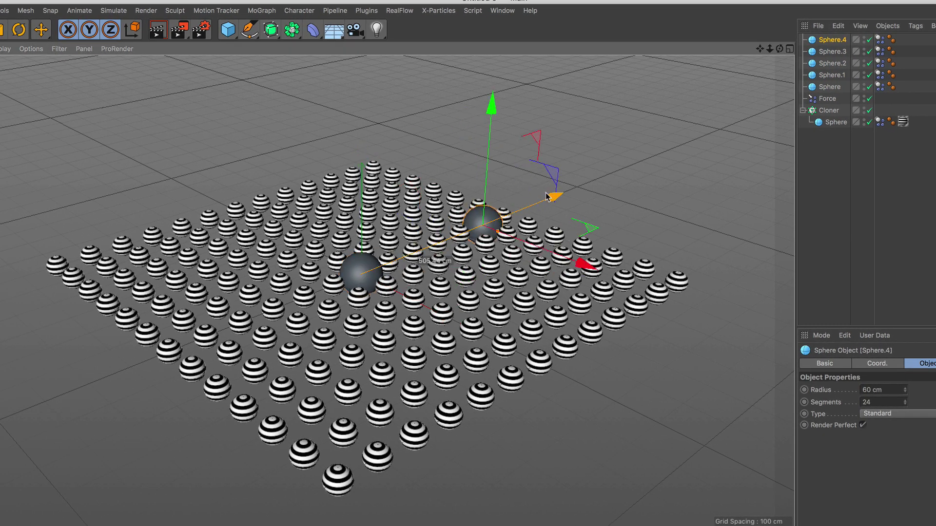
click(822, 52)
drag(445, 317, 289, 204)
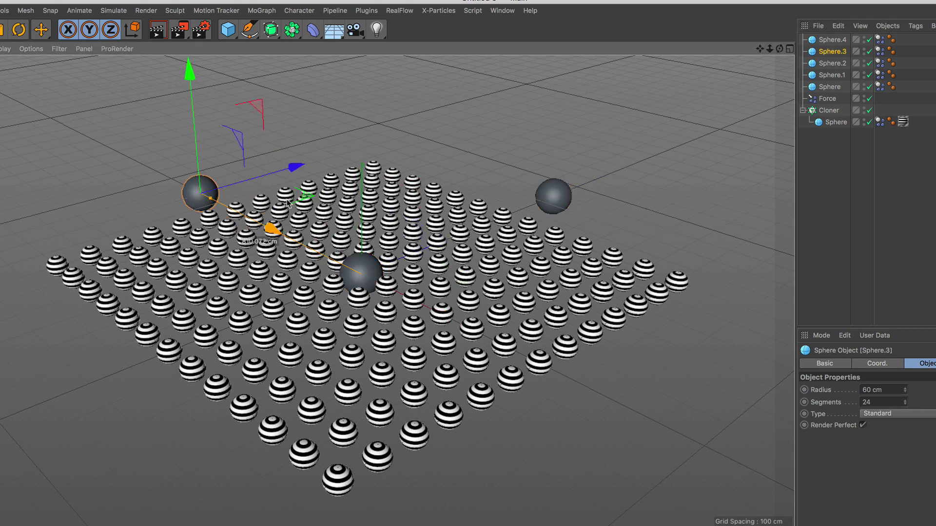
click(823, 63)
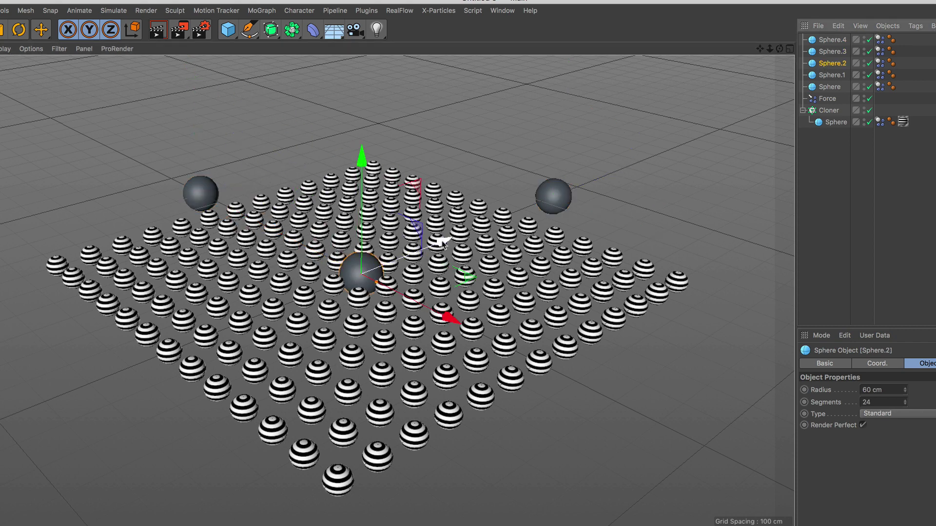
drag(443, 242, 363, 283)
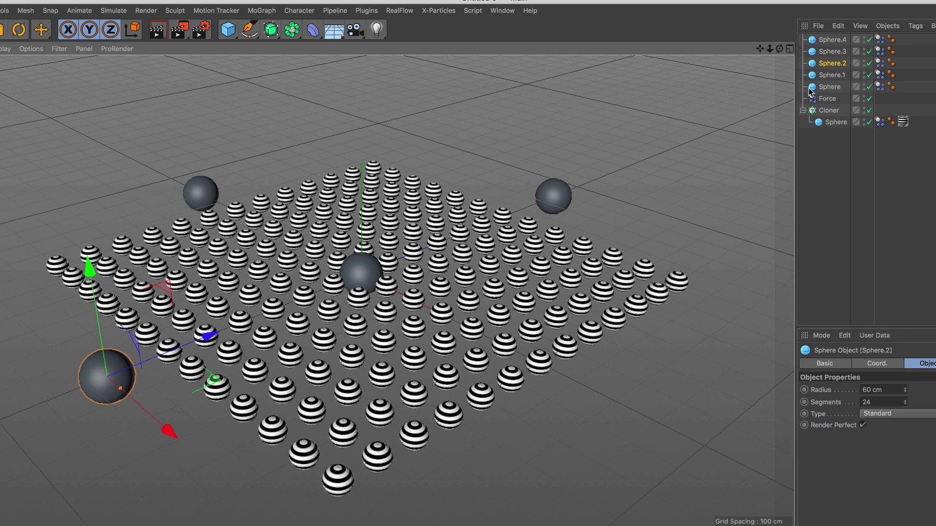
click(831, 75)
drag(445, 314, 666, 501)
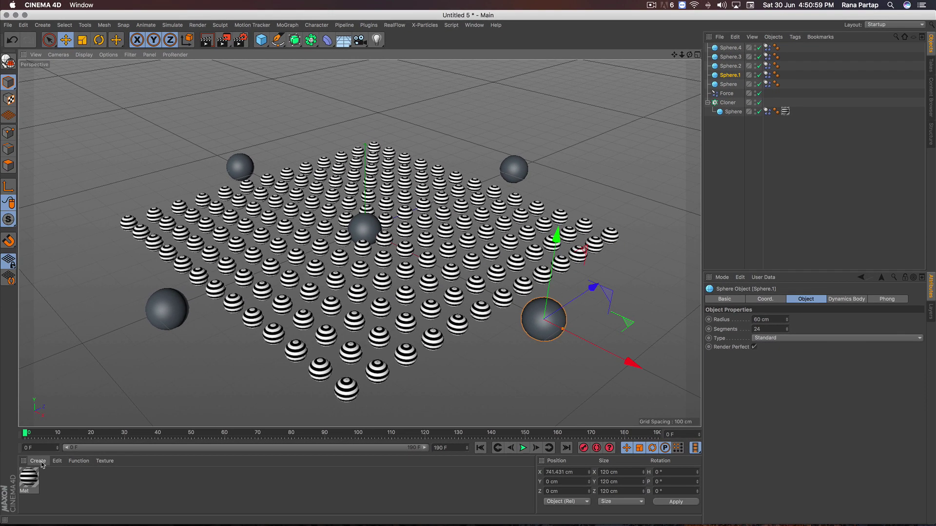
click(38, 460)
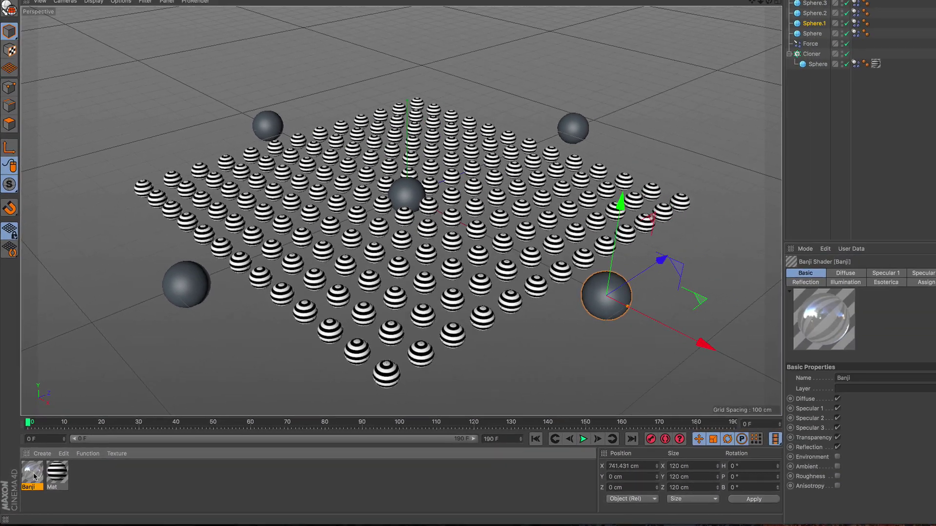
Apply the Banji material to all five grey spheres and play the simulation.
drag(40, 457, 92, 434)
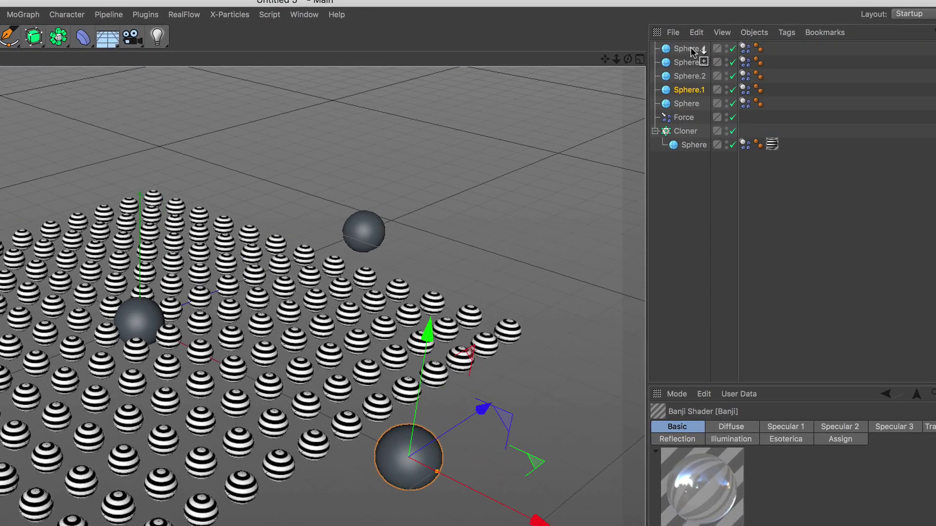
mouse_move(653, 146)
mouse_down()
mouse_move(786, 47)
mouse_move(773, 63)
mouse_move(773, 103)
mouse_up()
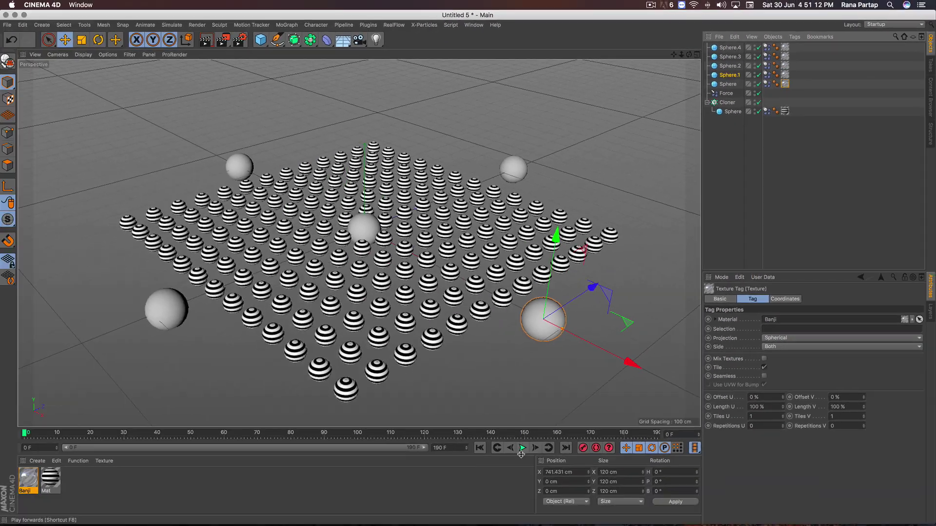
click(522, 448)
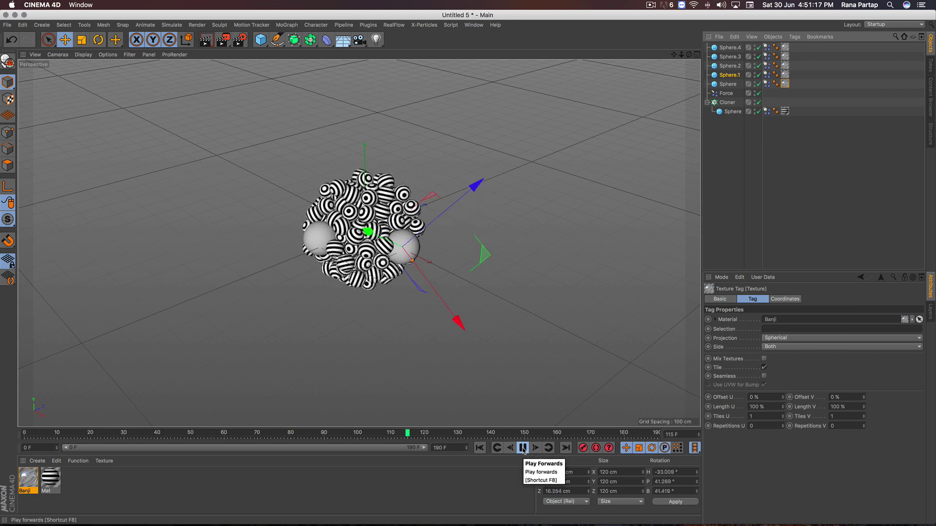
Pause the simulation at frame 154 and zoom in on the sphere cluster.
click(522, 448)
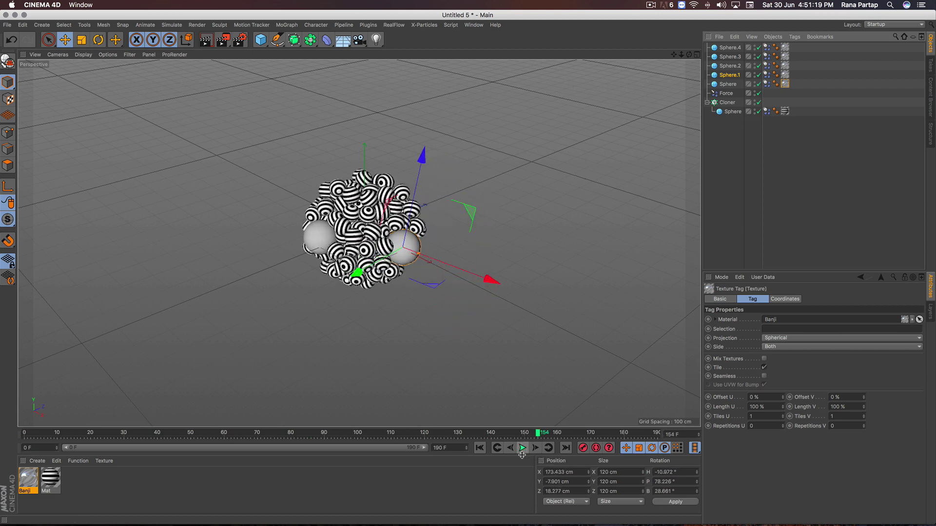
scroll(374, 242, up, 3)
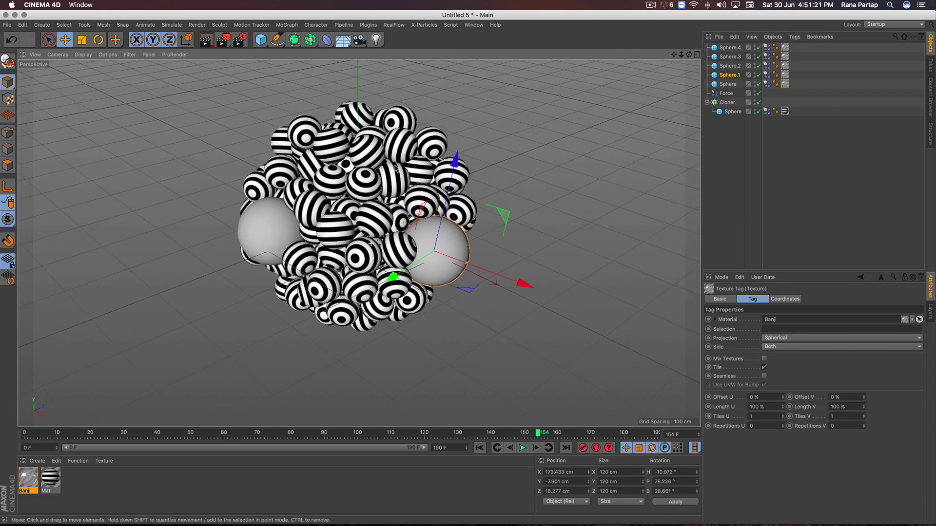
scroll(374, 234, up, 2)
scroll(375, 225, up, 2)
scroll(374, 225, up, 2)
scroll(375, 225, up, 1)
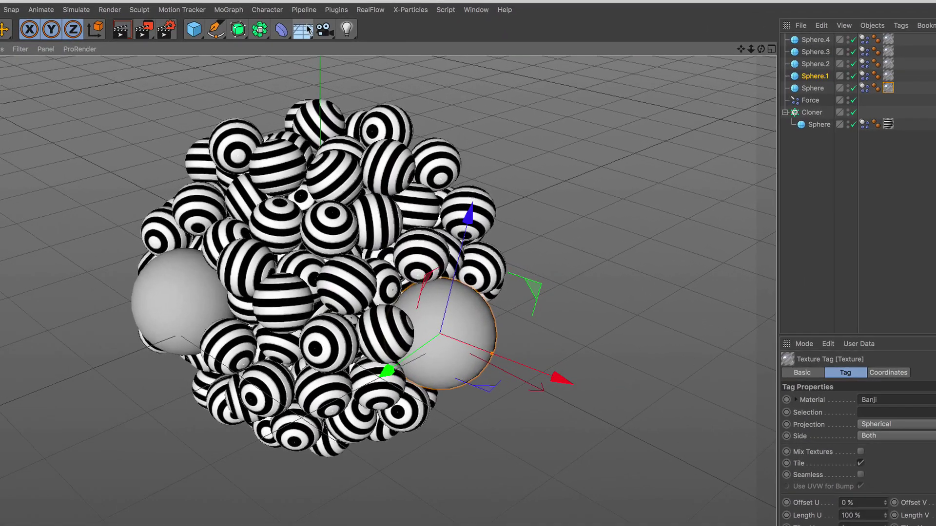
Add a Floor object and move it down beneath the sphere cluster.
click(308, 27)
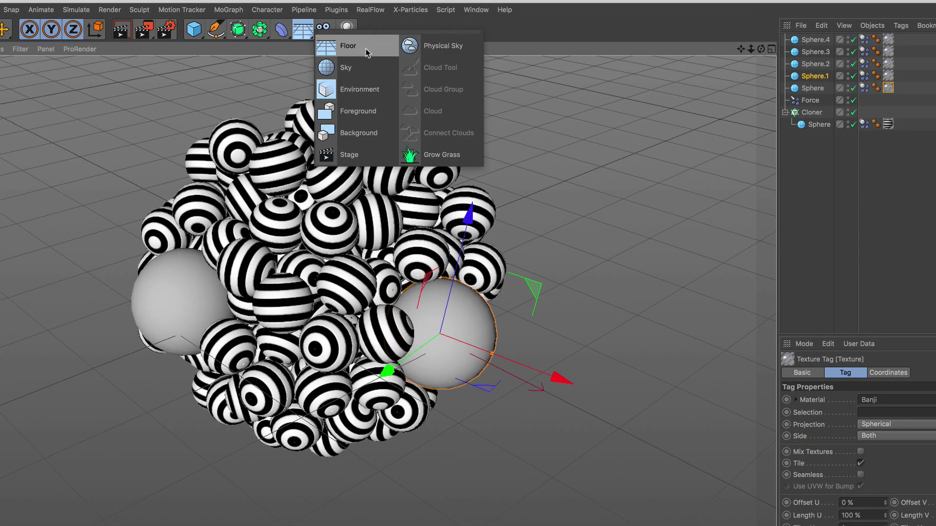
click(346, 46)
drag(326, 178, 294, 300)
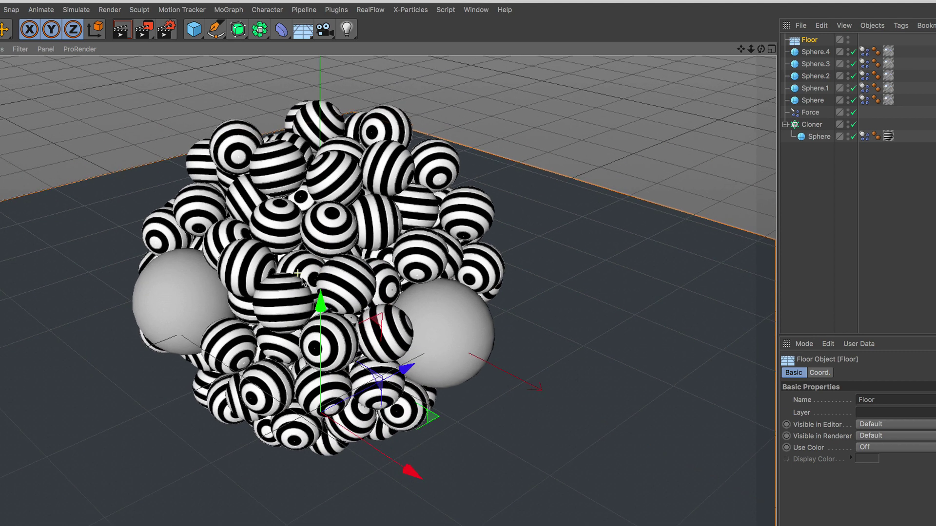
Preview the render, orbit to a lower viewpoint, and add a Sky object.
click(121, 37)
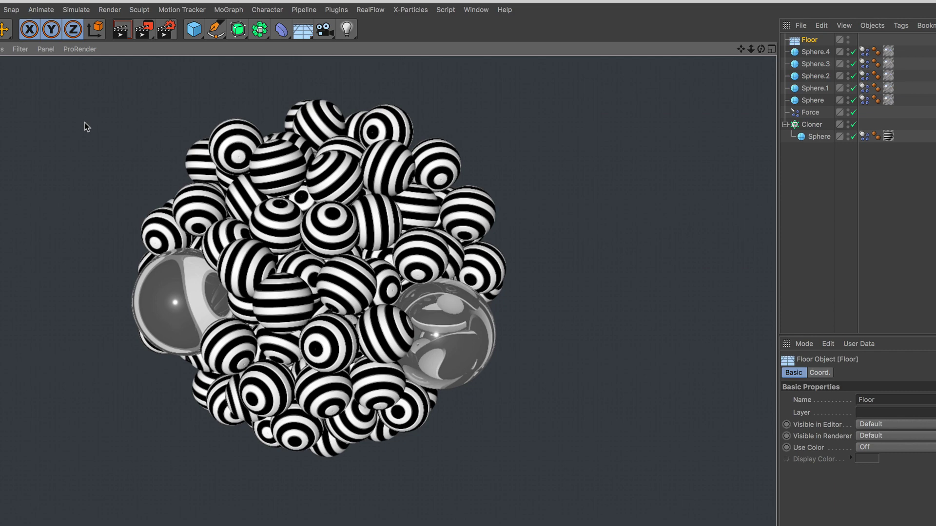
click(84, 122)
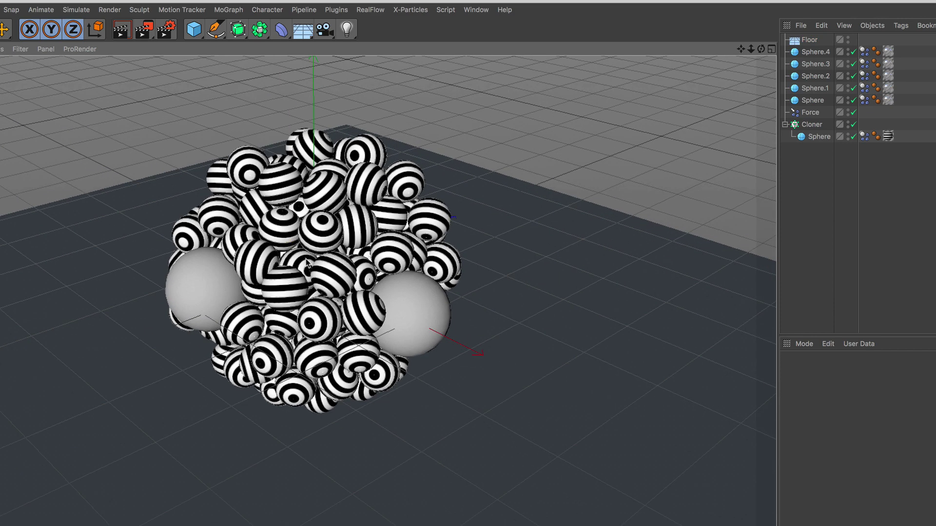
alt+drag(308, 264, 316, 236)
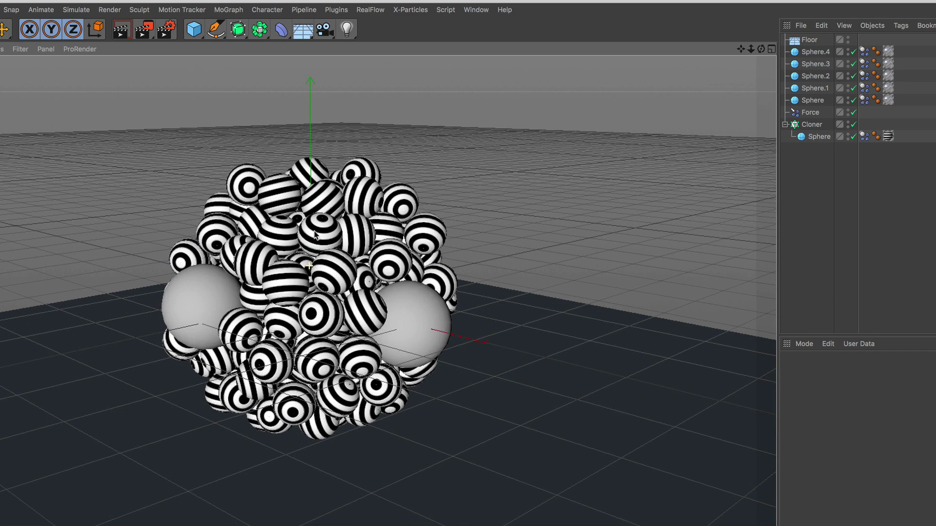
click(309, 38)
click(381, 70)
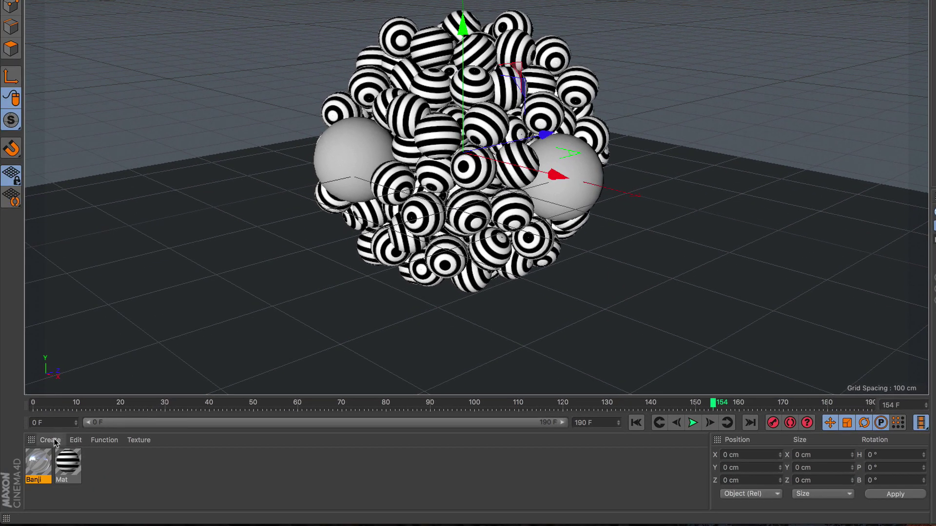
Create material Mat.1 with reflectance off and a Gradient shader as its colour.
click(51, 440)
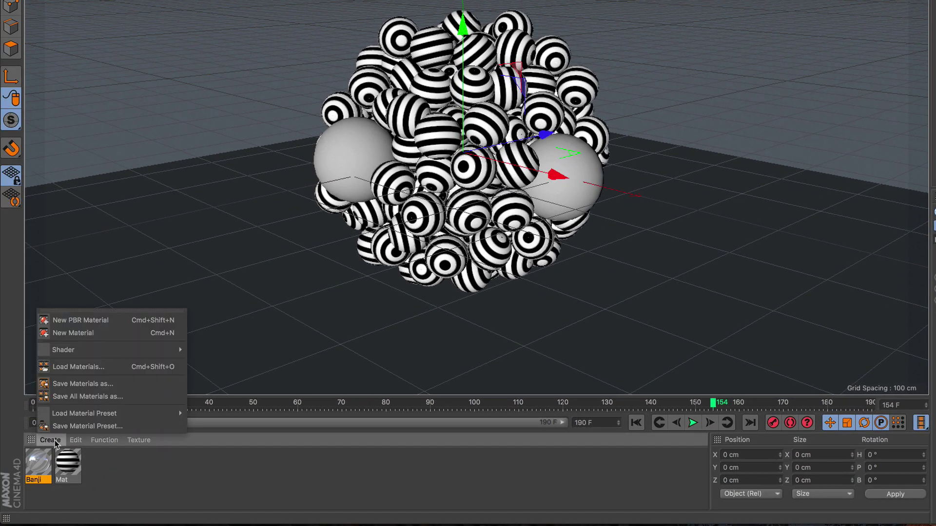
click(111, 333)
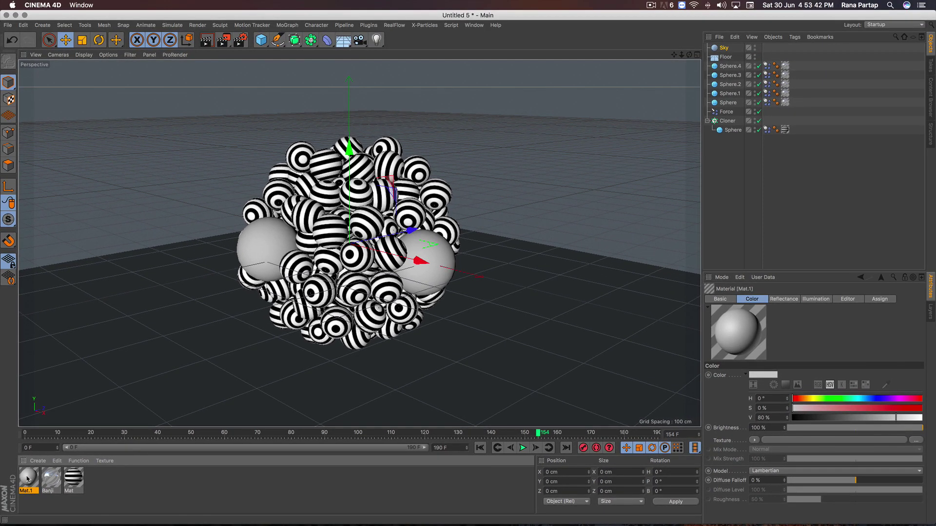
double_click(28, 479)
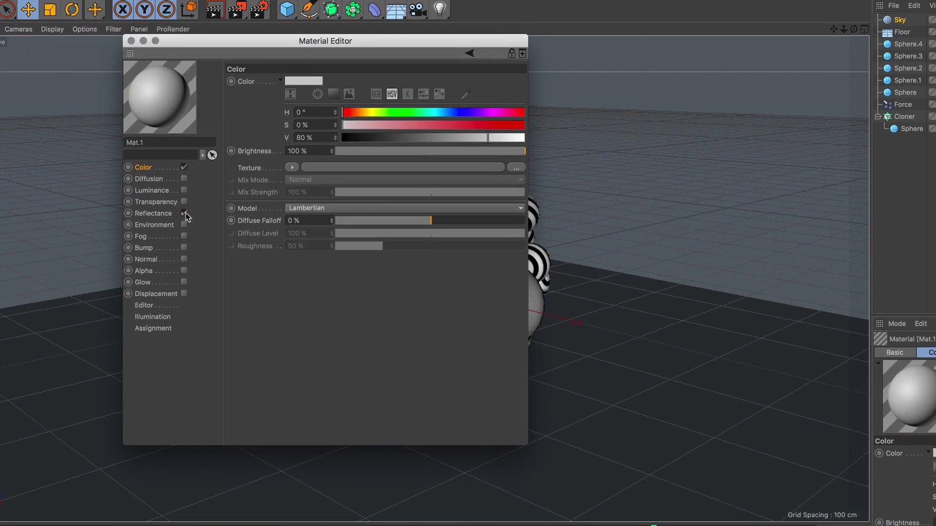
click(185, 213)
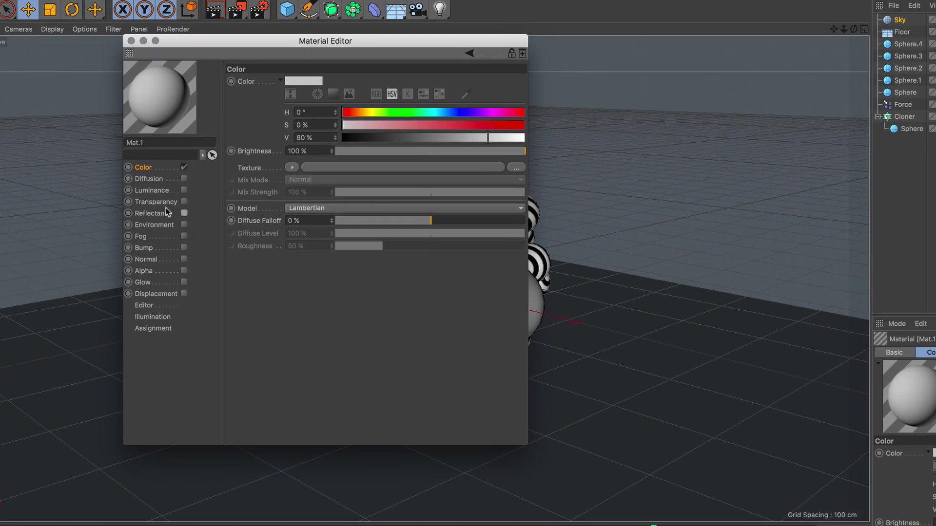
click(291, 169)
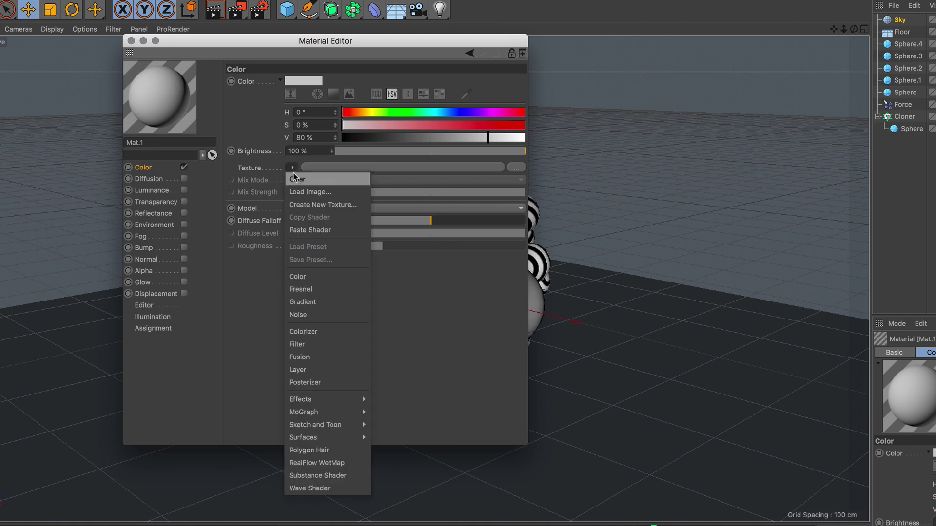
click(344, 302)
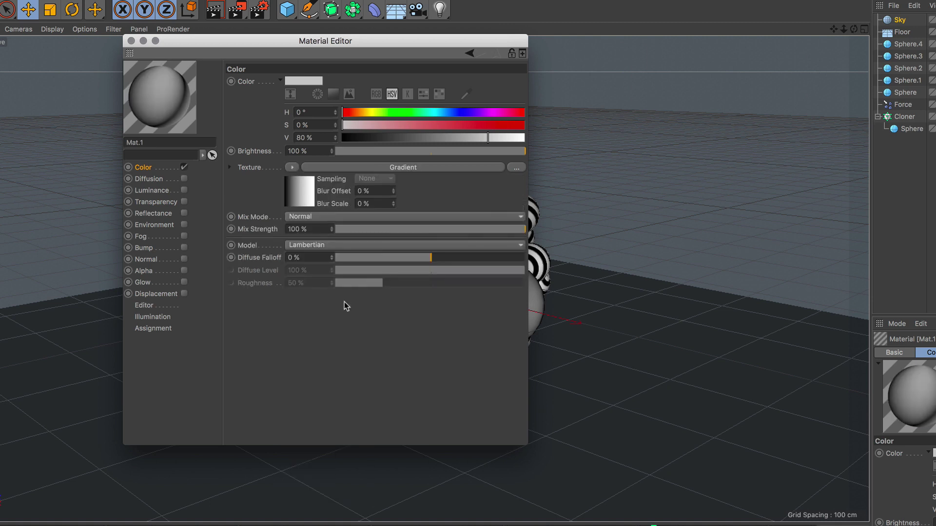
click(403, 168)
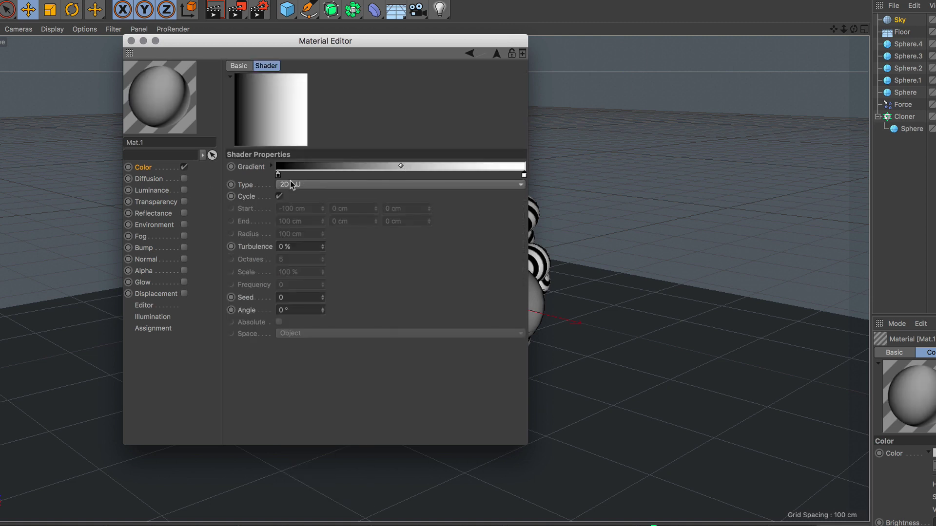
Make the gradient a white-to-grey 2D - Circular gradient and close the editor.
double_click(277, 174)
click(342, 201)
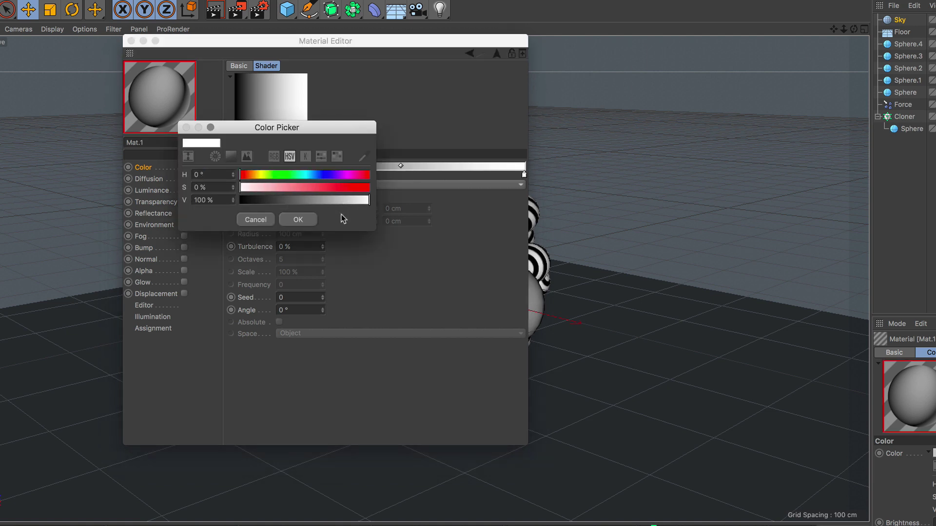
click(297, 220)
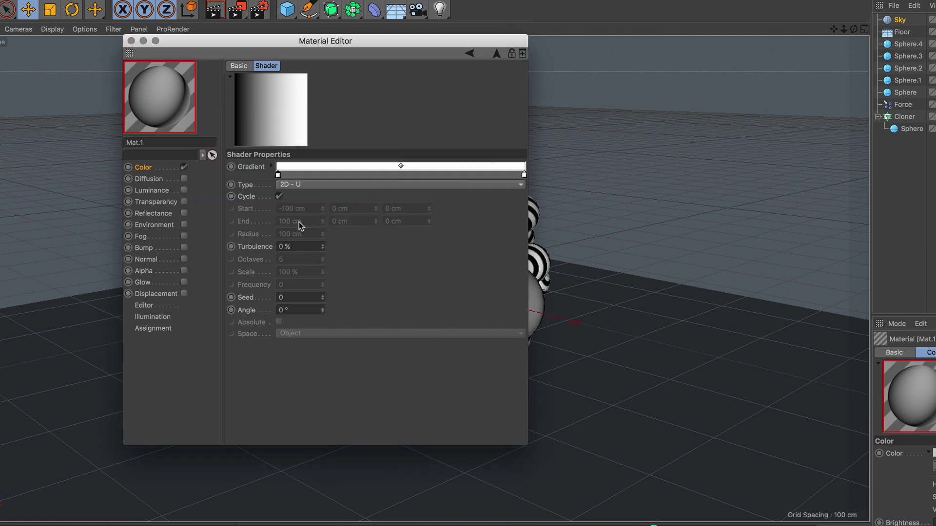
double_click(524, 175)
click(568, 199)
click(545, 217)
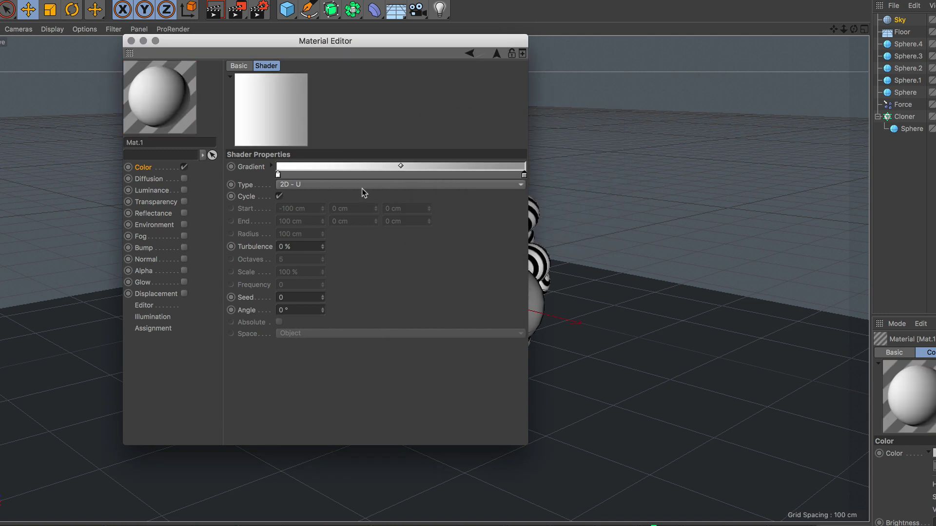
click(340, 185)
click(333, 246)
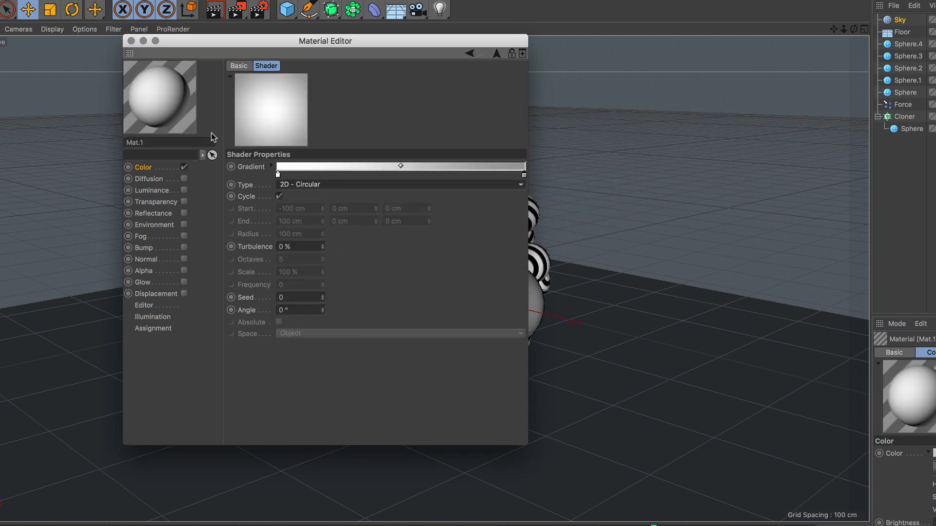
click(130, 41)
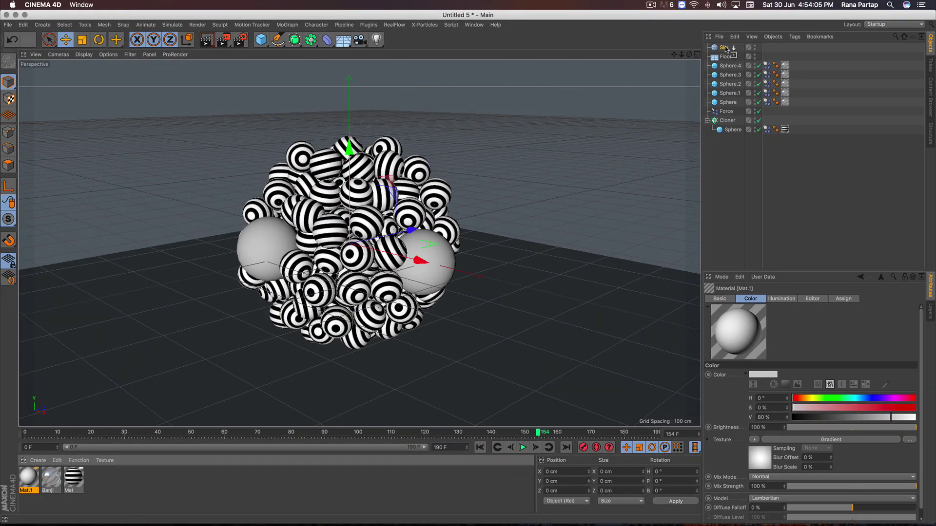
Apply Mat.1 to the Sky and copy its material tag onto the Floor.
drag(229, 395, 767, 47)
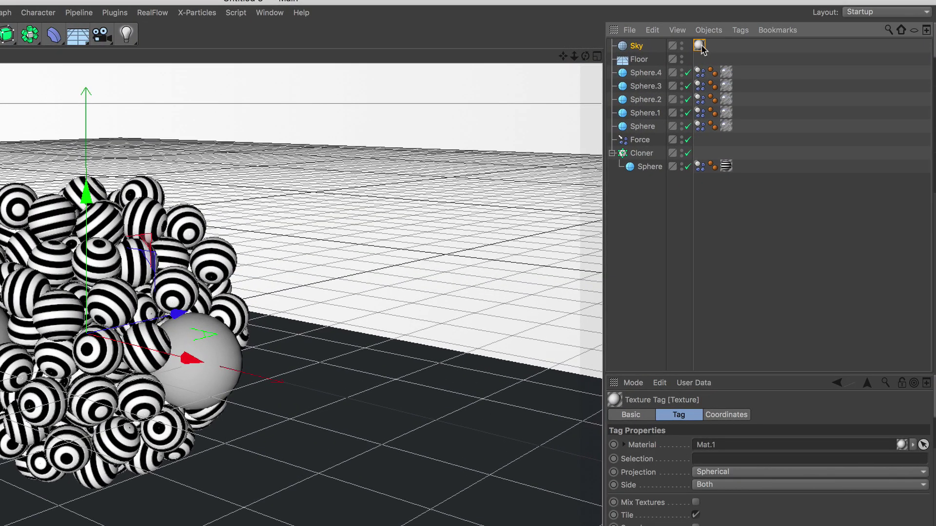
ctrl+drag(699, 45, 699, 58)
click(631, 61)
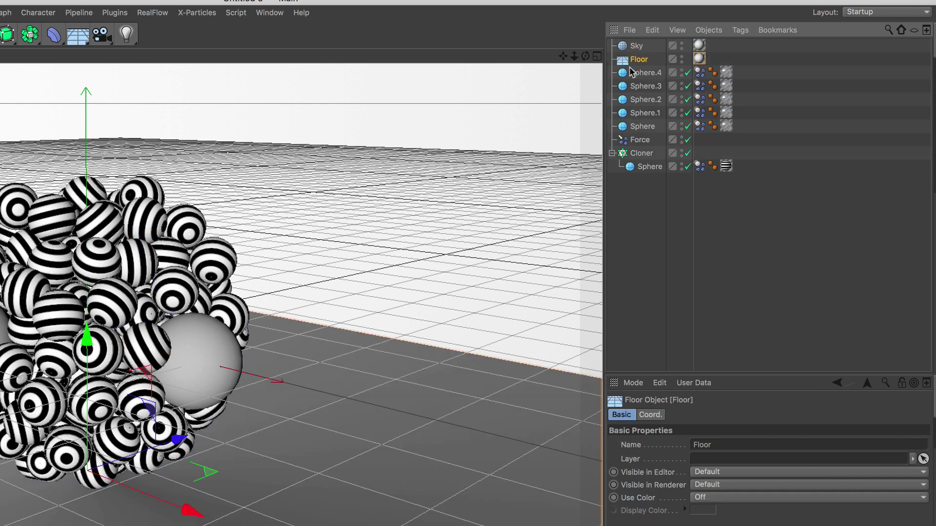
Give the Floor a Compositing tag with Compositing Background enabled, then preview the render.
click(740, 30)
mouse_move(805, 50)
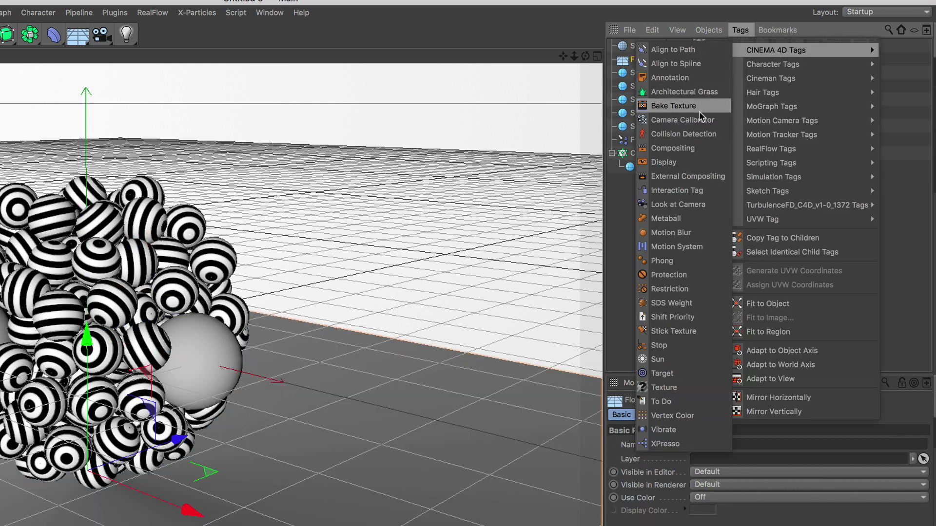
click(706, 149)
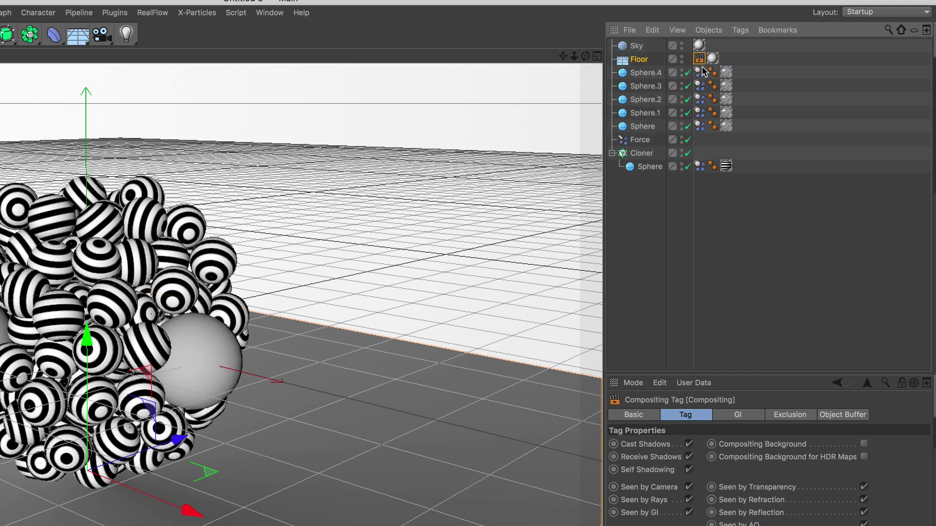
click(864, 444)
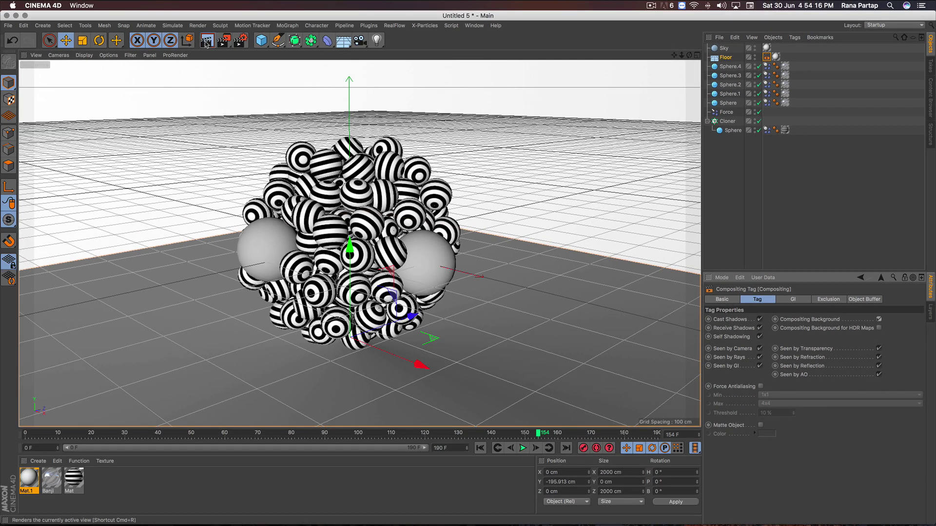
click(206, 42)
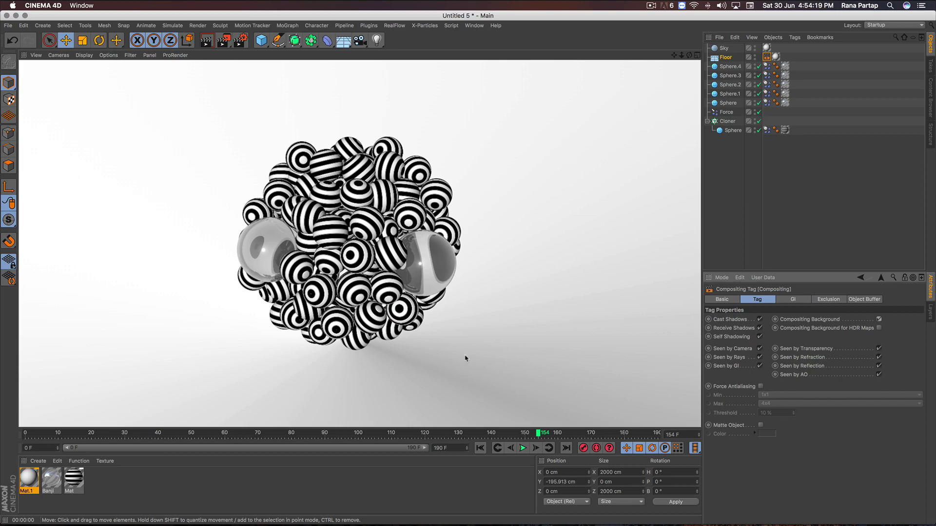
Replay the simulation from the start to frame 89 and preview the render.
click(480, 448)
click(523, 448)
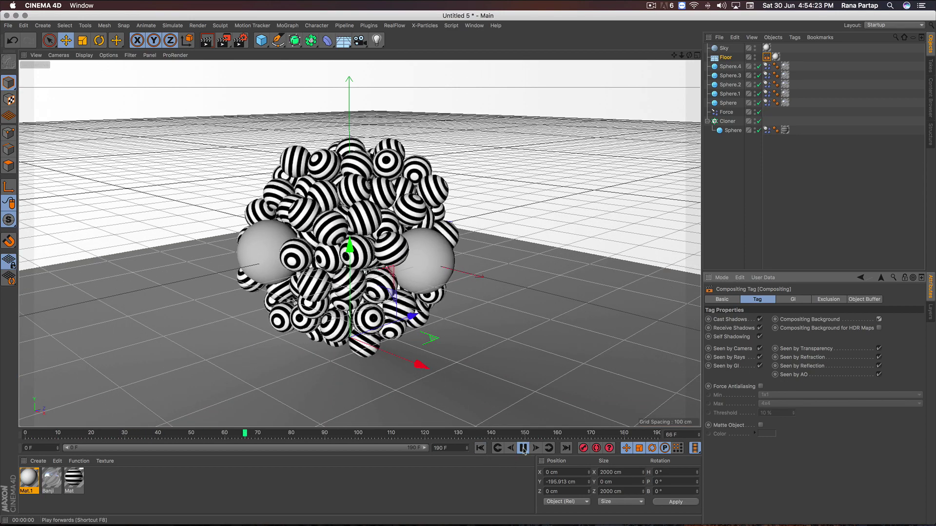
click(523, 447)
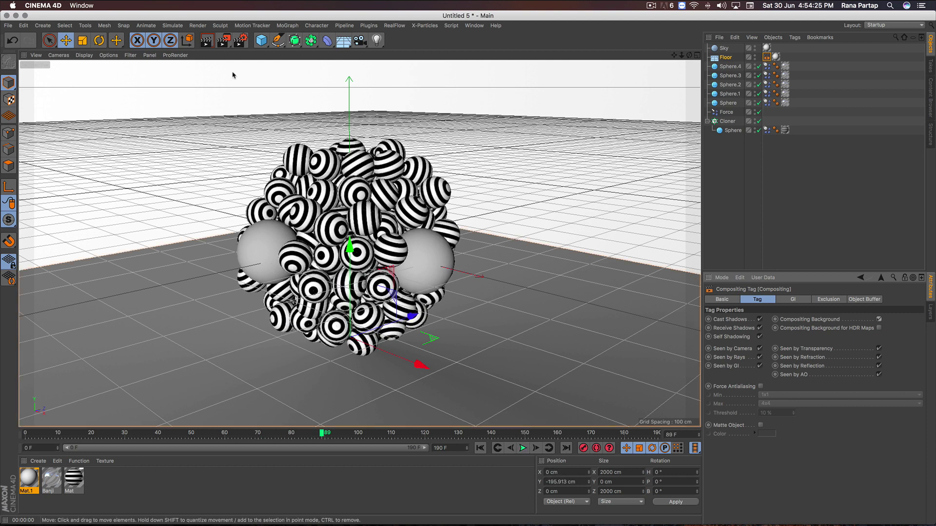
click(207, 40)
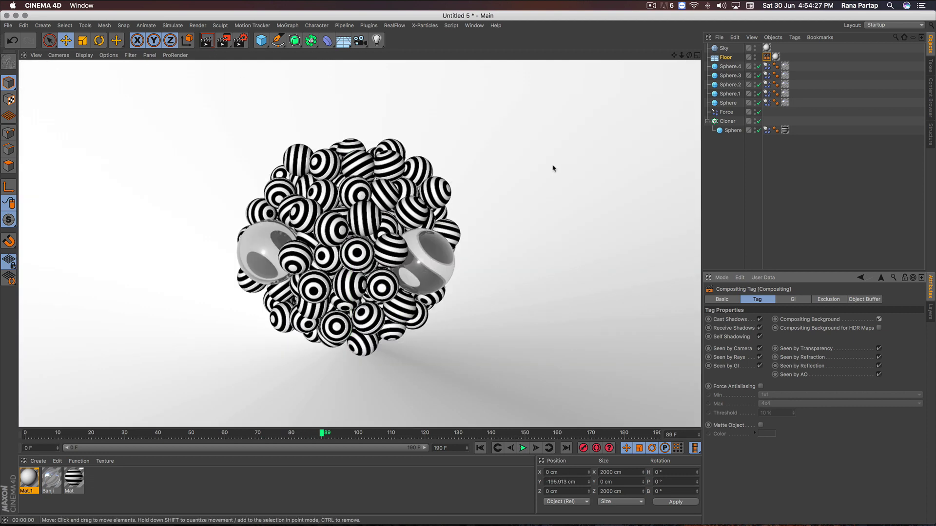
click(556, 164)
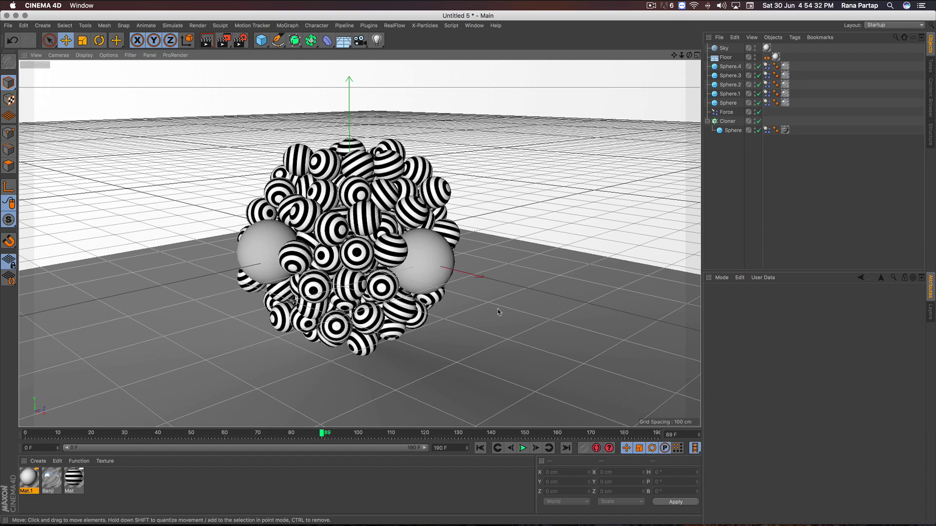
Replay the simulation to frame 149, preview the render, and bring up Render Settings.
click(480, 448)
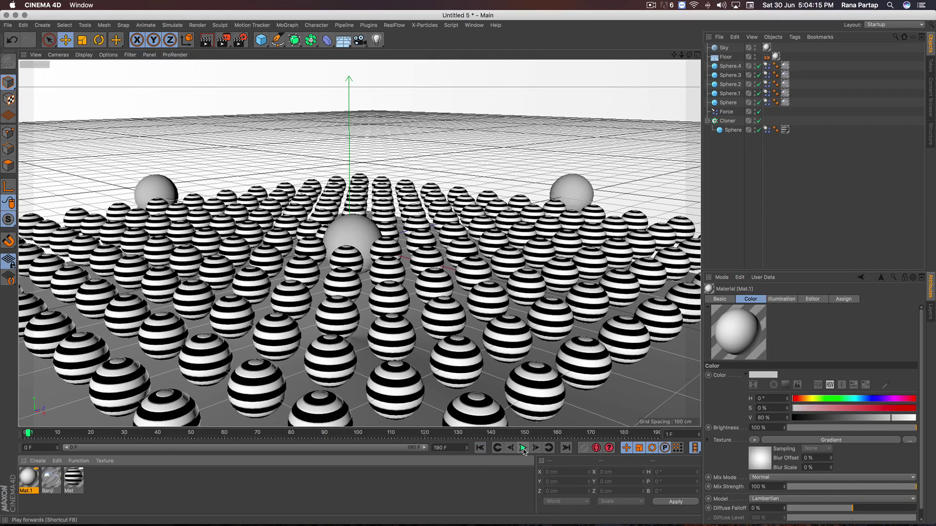
click(523, 450)
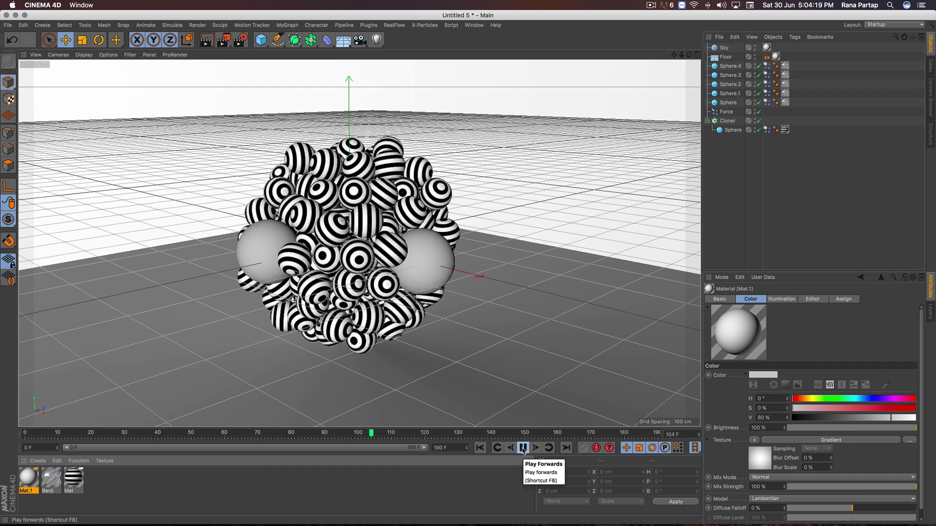
click(523, 449)
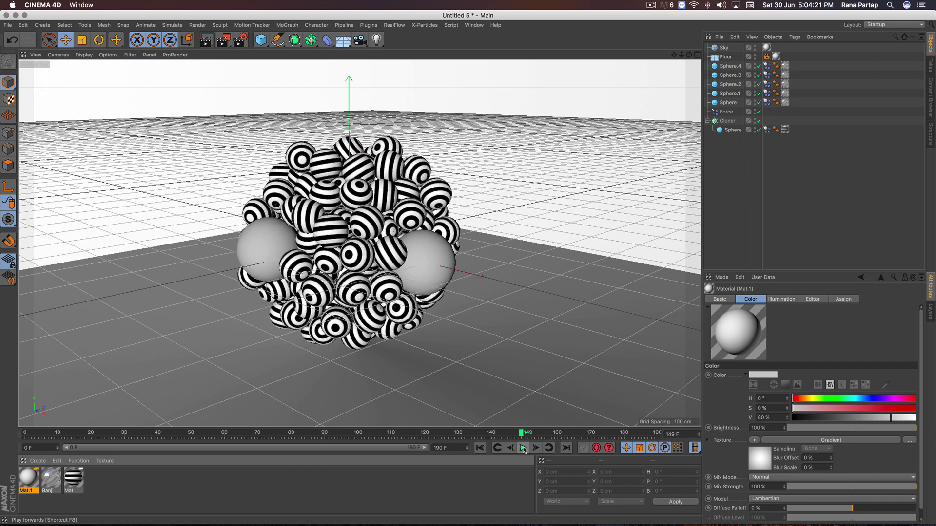
click(206, 40)
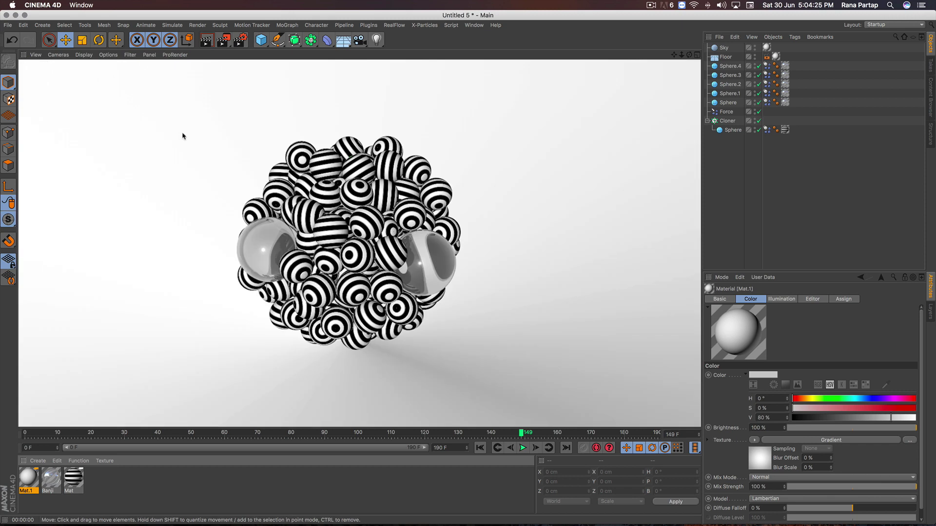
click(240, 40)
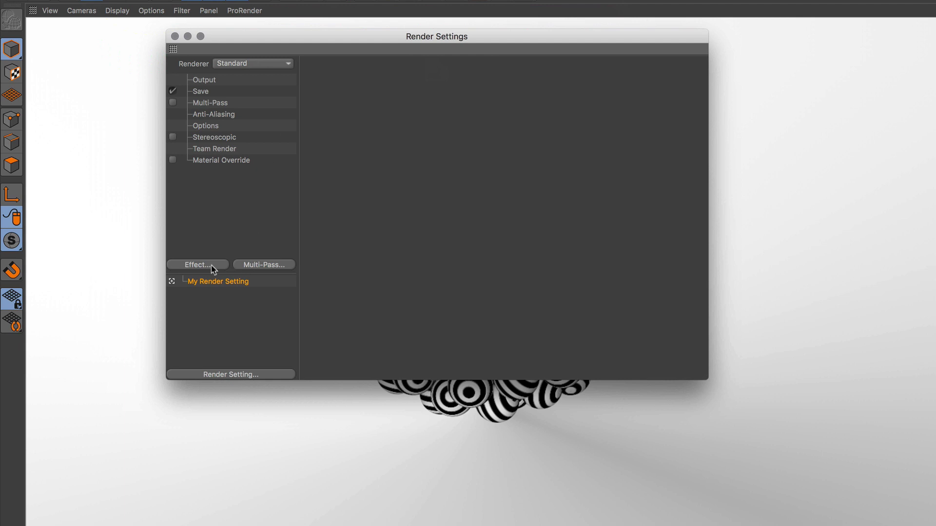
Add the Ambient Occlusion effect with Contrast 30 % and close Render Settings.
click(211, 267)
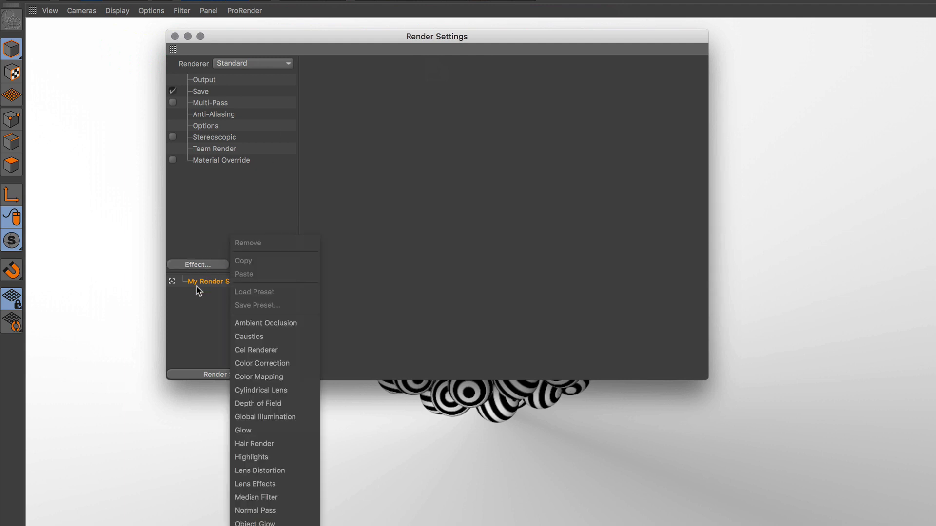
click(308, 325)
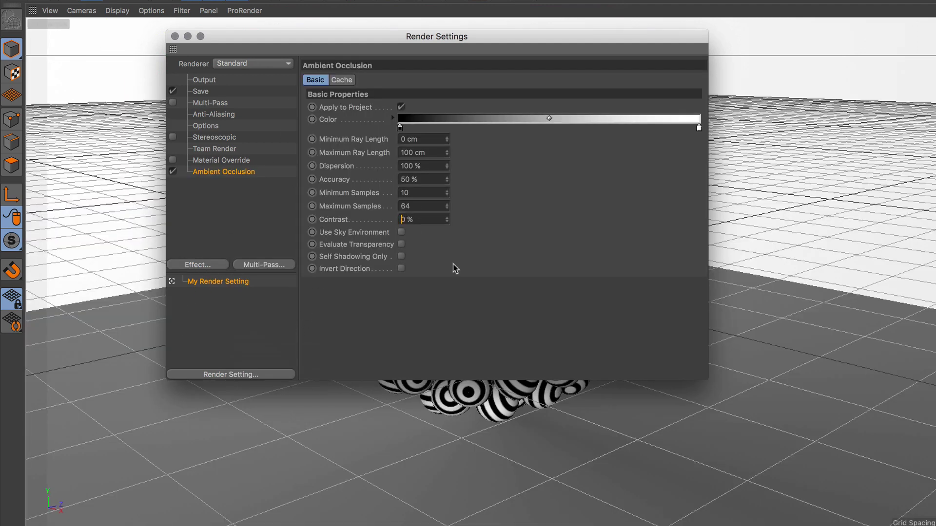
text(3)
key(Return)
click(174, 36)
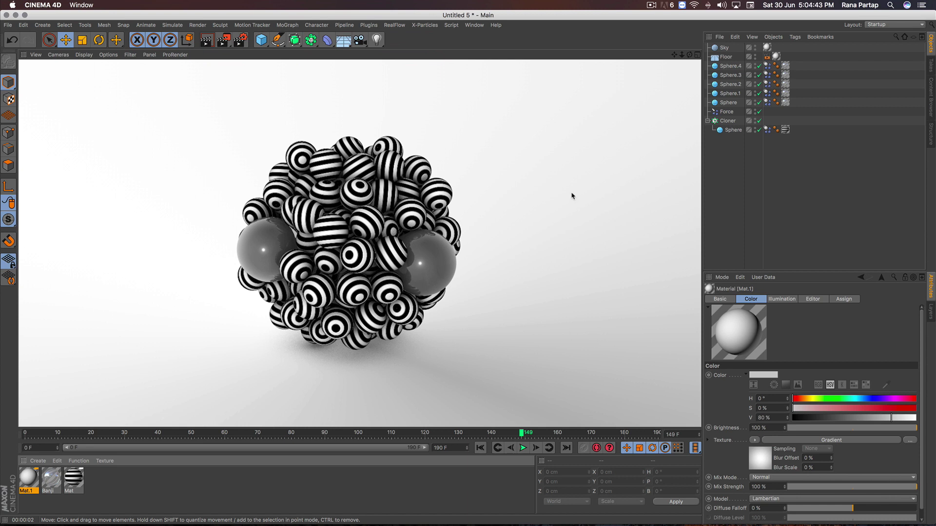
Replay the simulation from the start to frame 151 and render the view.
click(480, 447)
click(522, 448)
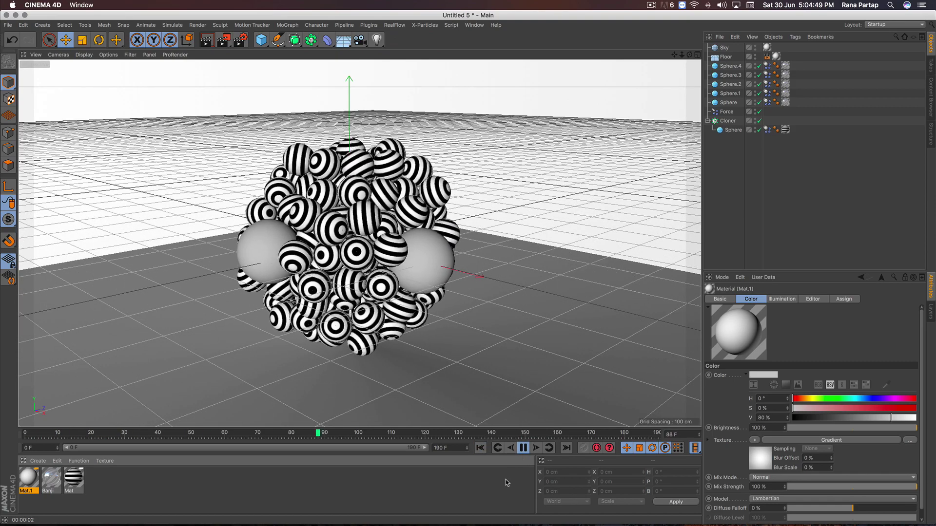
click(523, 447)
click(206, 39)
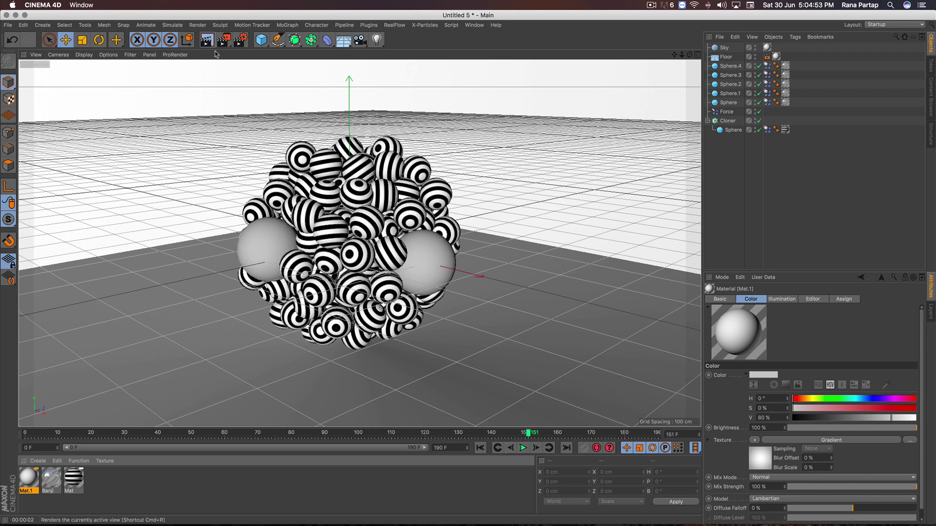